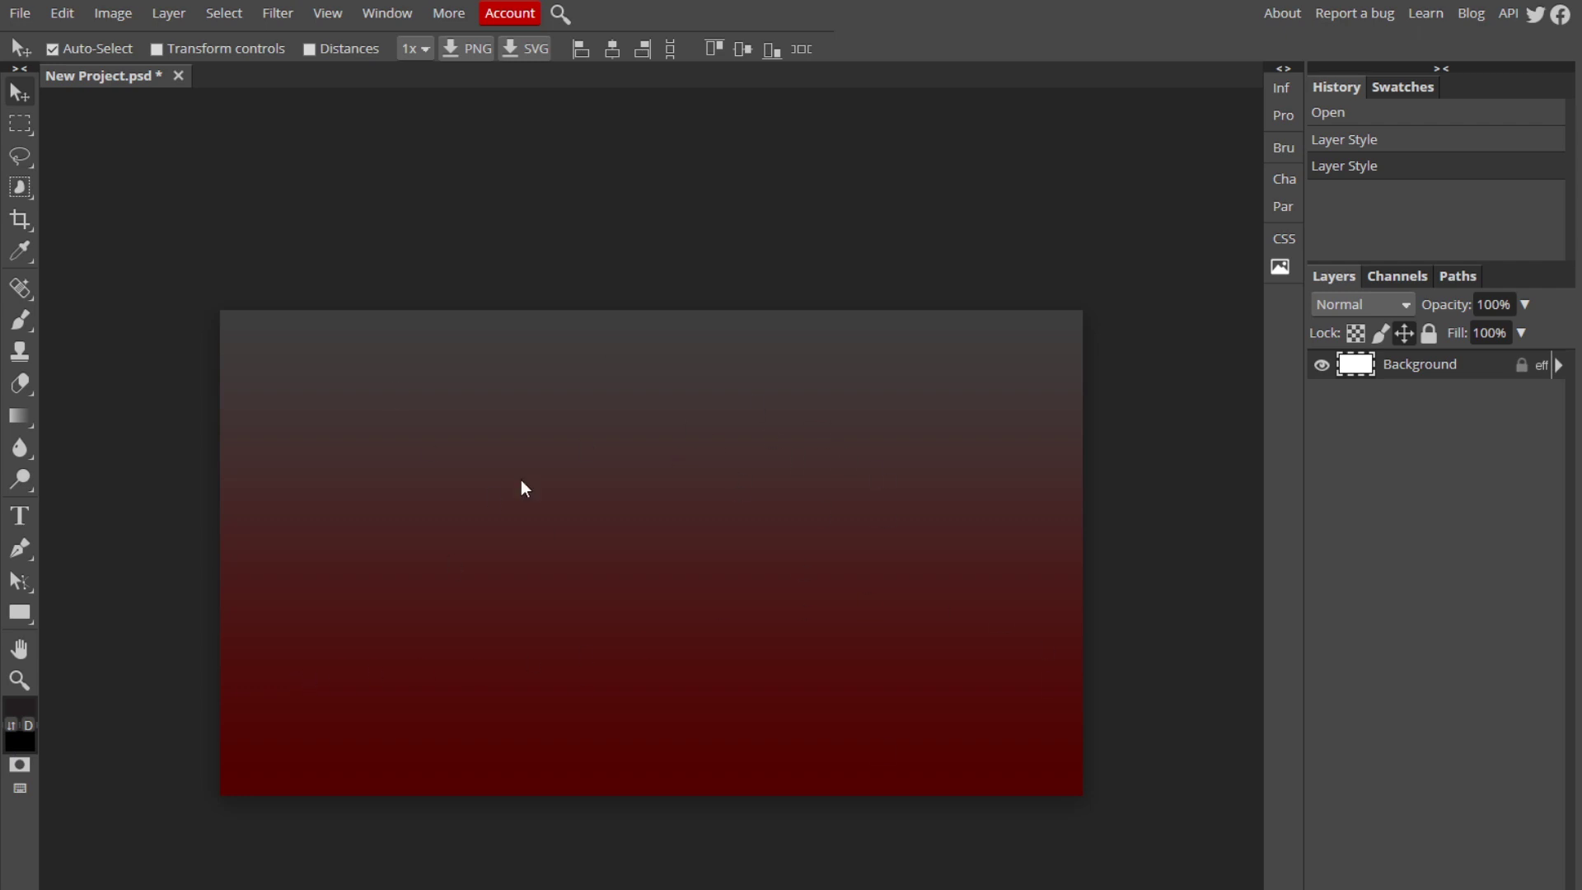
Step: Add a 150 px text layer reading 'CAMBIT' on the canvas
{"action": "left_click", "coordinate": [23, 528]}
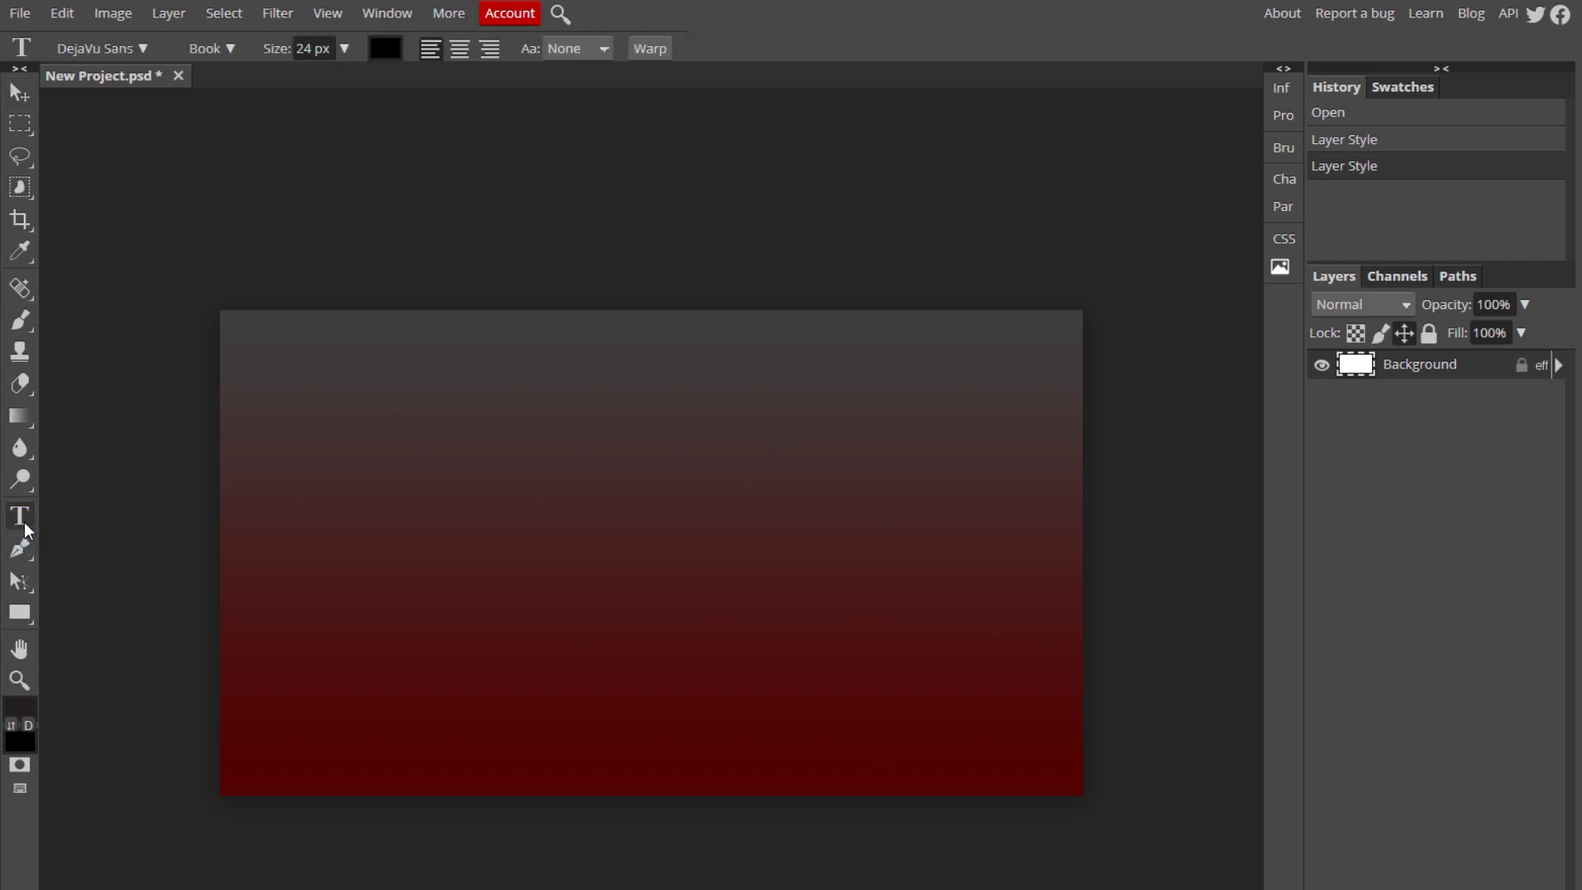
{"action": "left_click", "coordinate": [483, 576]}
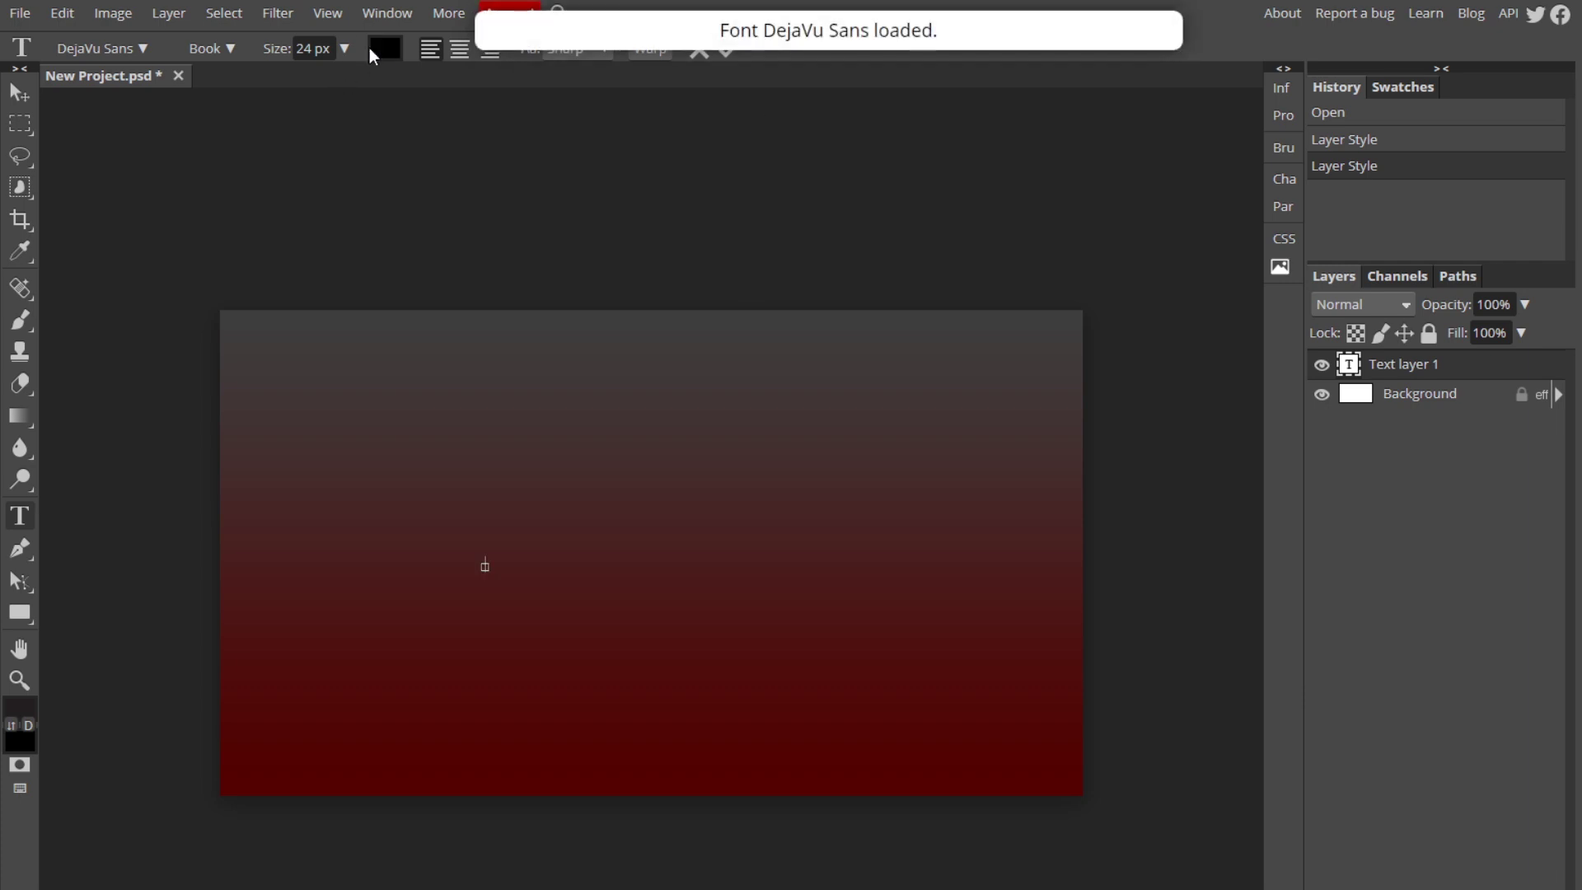
{"action": "left_click", "coordinate": [345, 48]}
{"action": "left_click_drag", "start_coordinate": [343, 73], "coordinate": [388, 72]}
{"action": "type", "text": "C"}
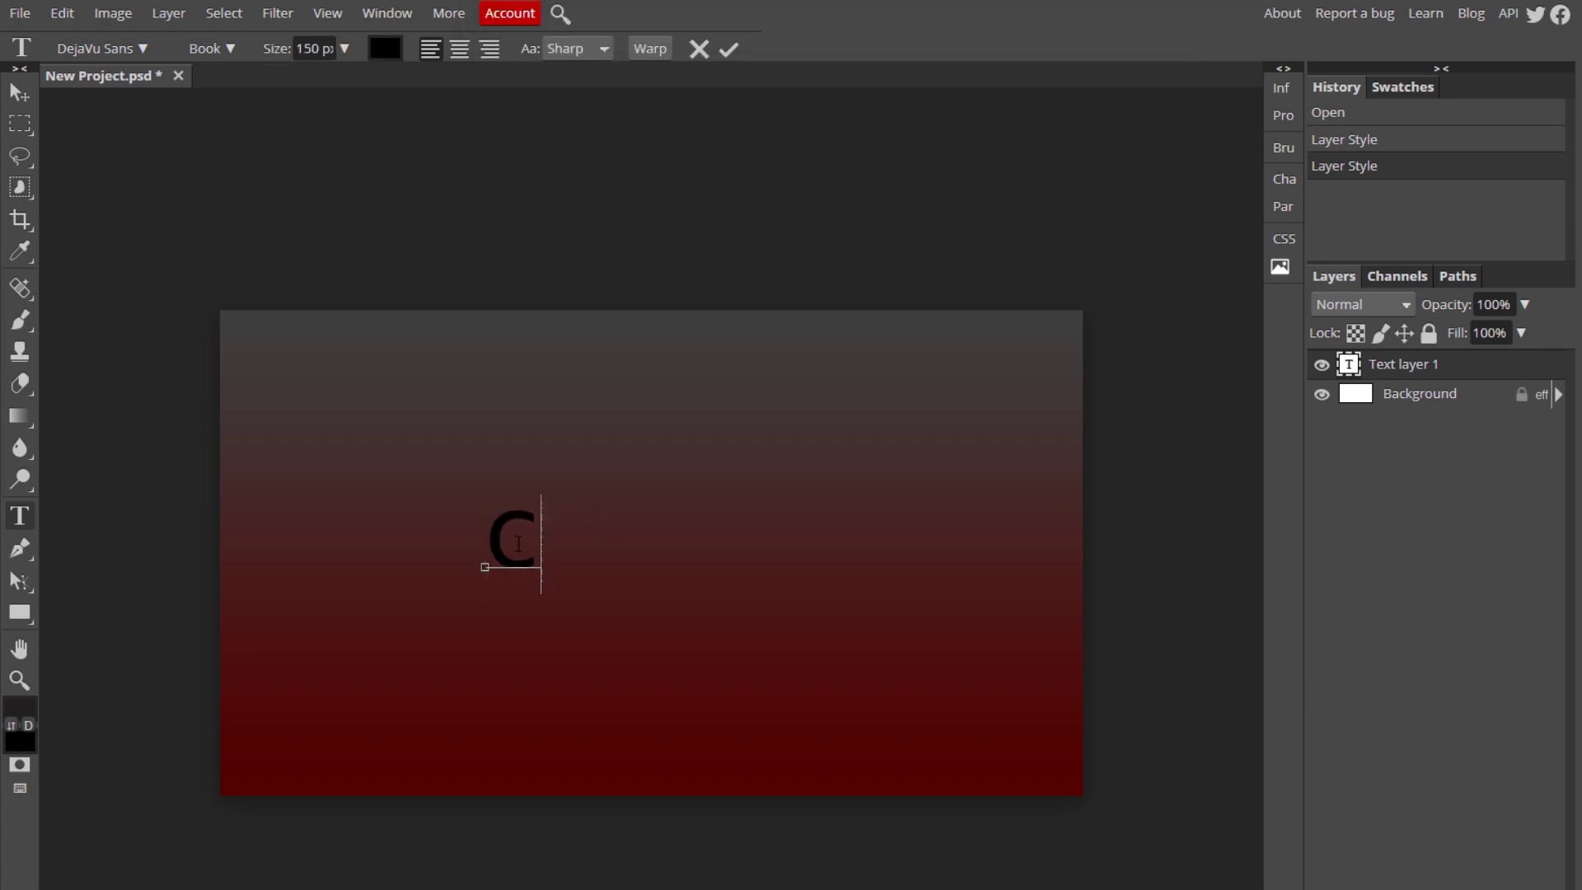
{"action": "type", "text": "AMBIT"}
{"action": "left_click", "coordinate": [728, 48]}
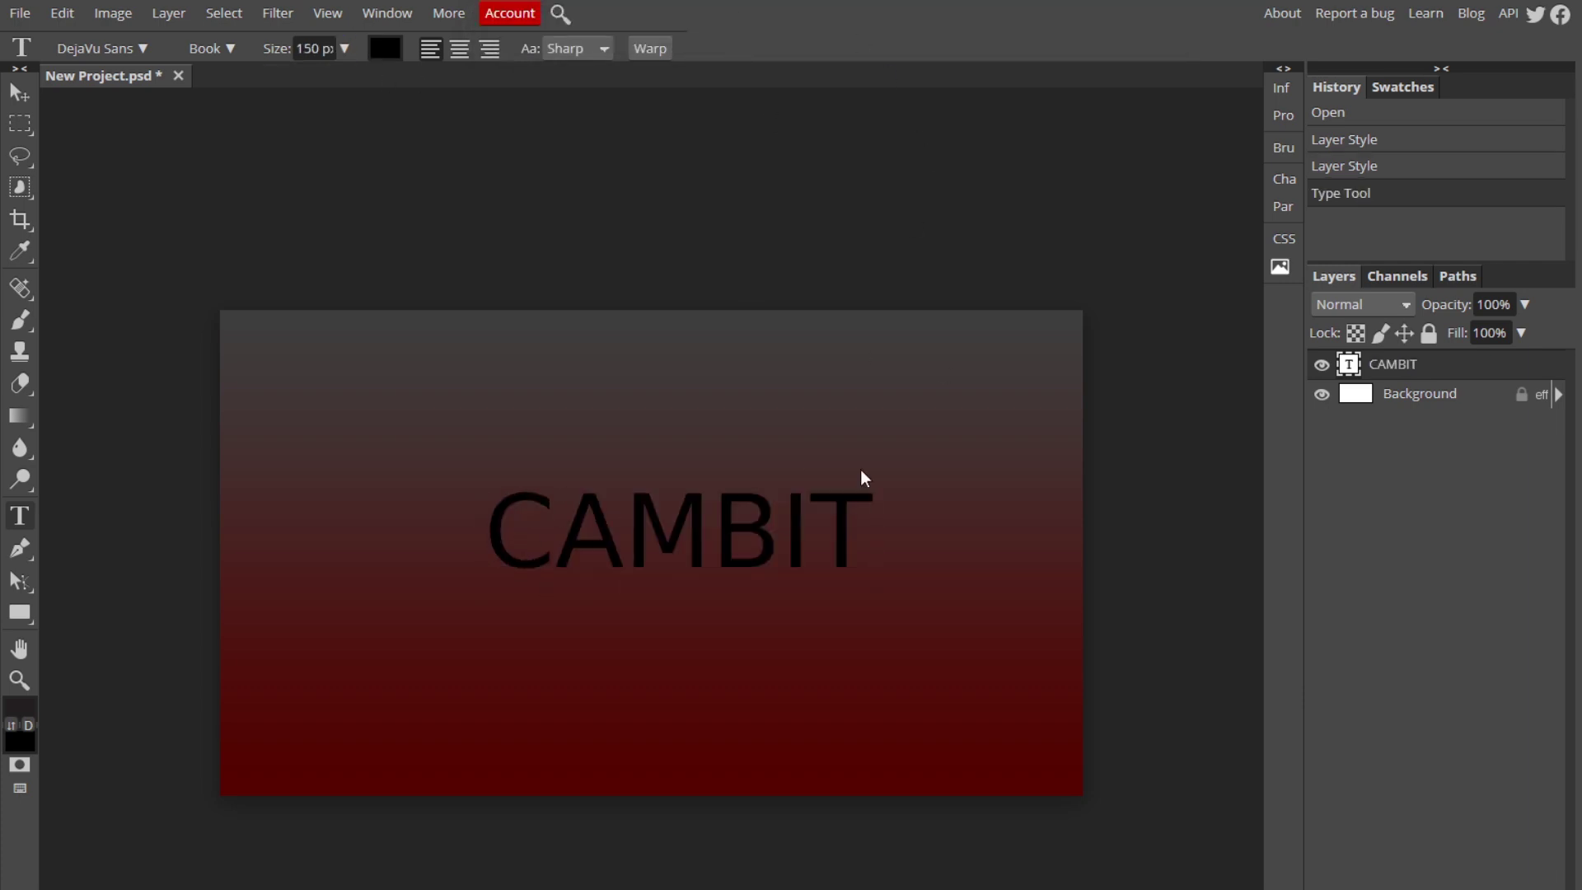
Step: Change the CAMBIT text to the Bangers font at 200 px
{"action": "double_click", "coordinate": [508, 519]}
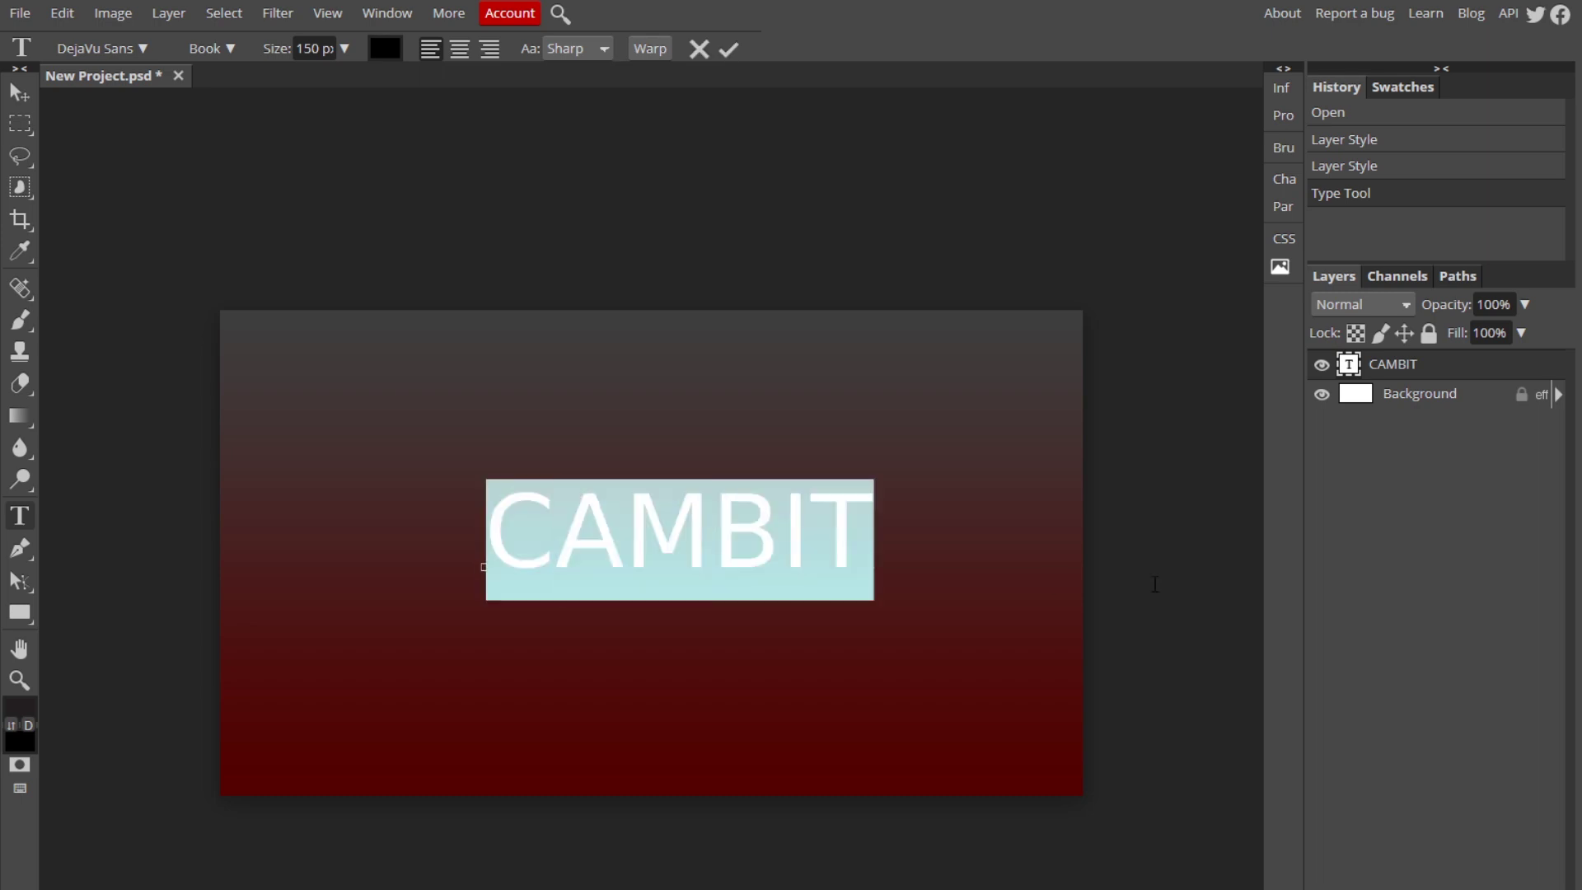
{"action": "left_click", "coordinate": [160, 54]}
{"action": "type", "text": "ban"}
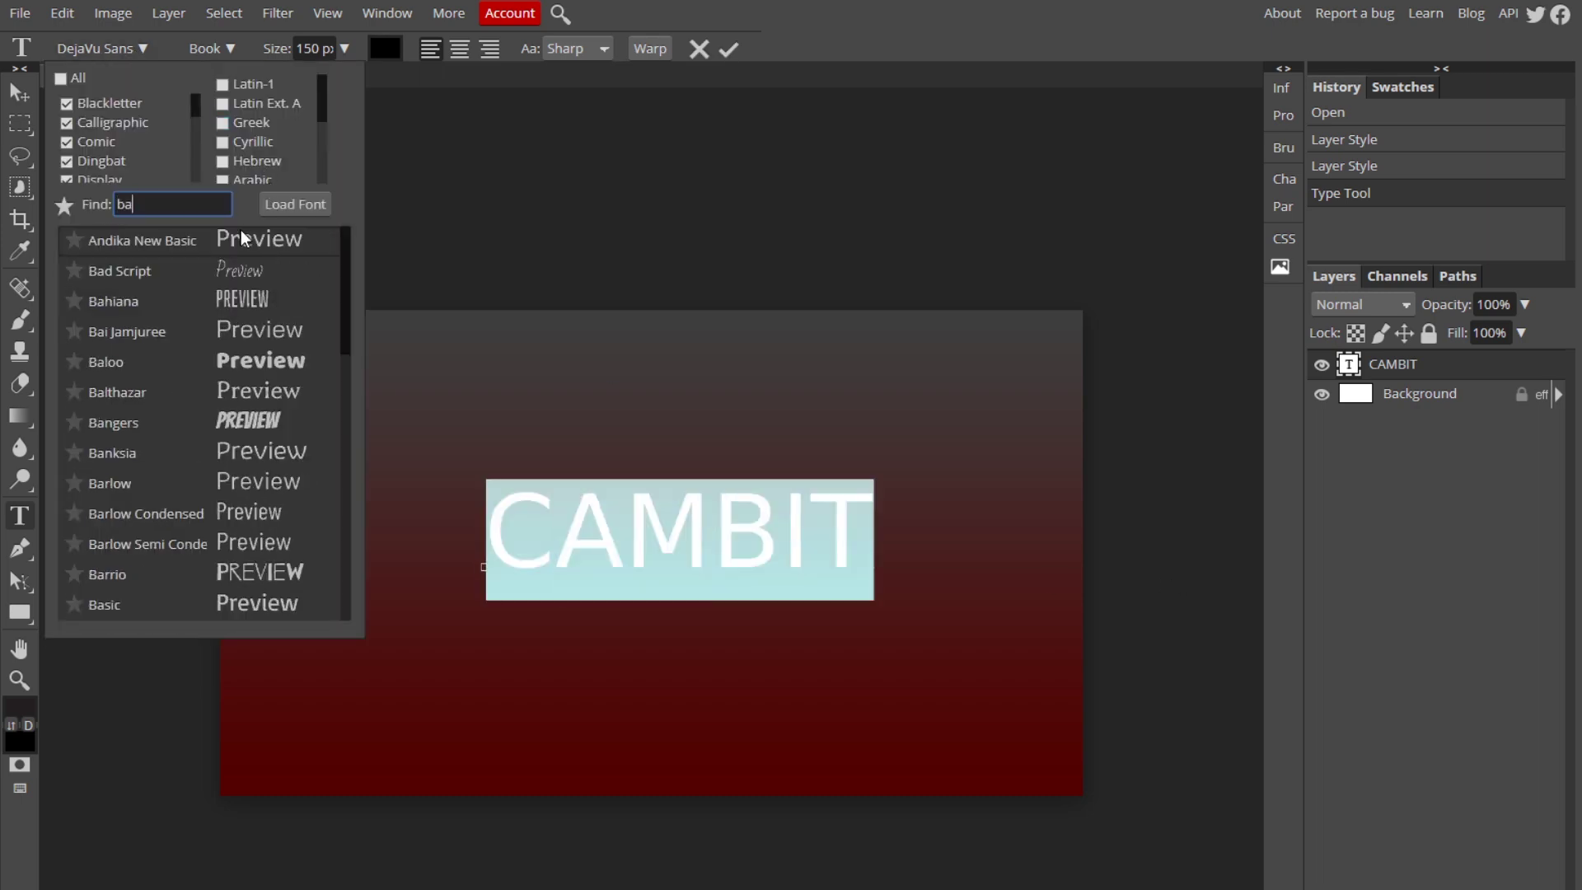
{"action": "left_click", "coordinate": [166, 253]}
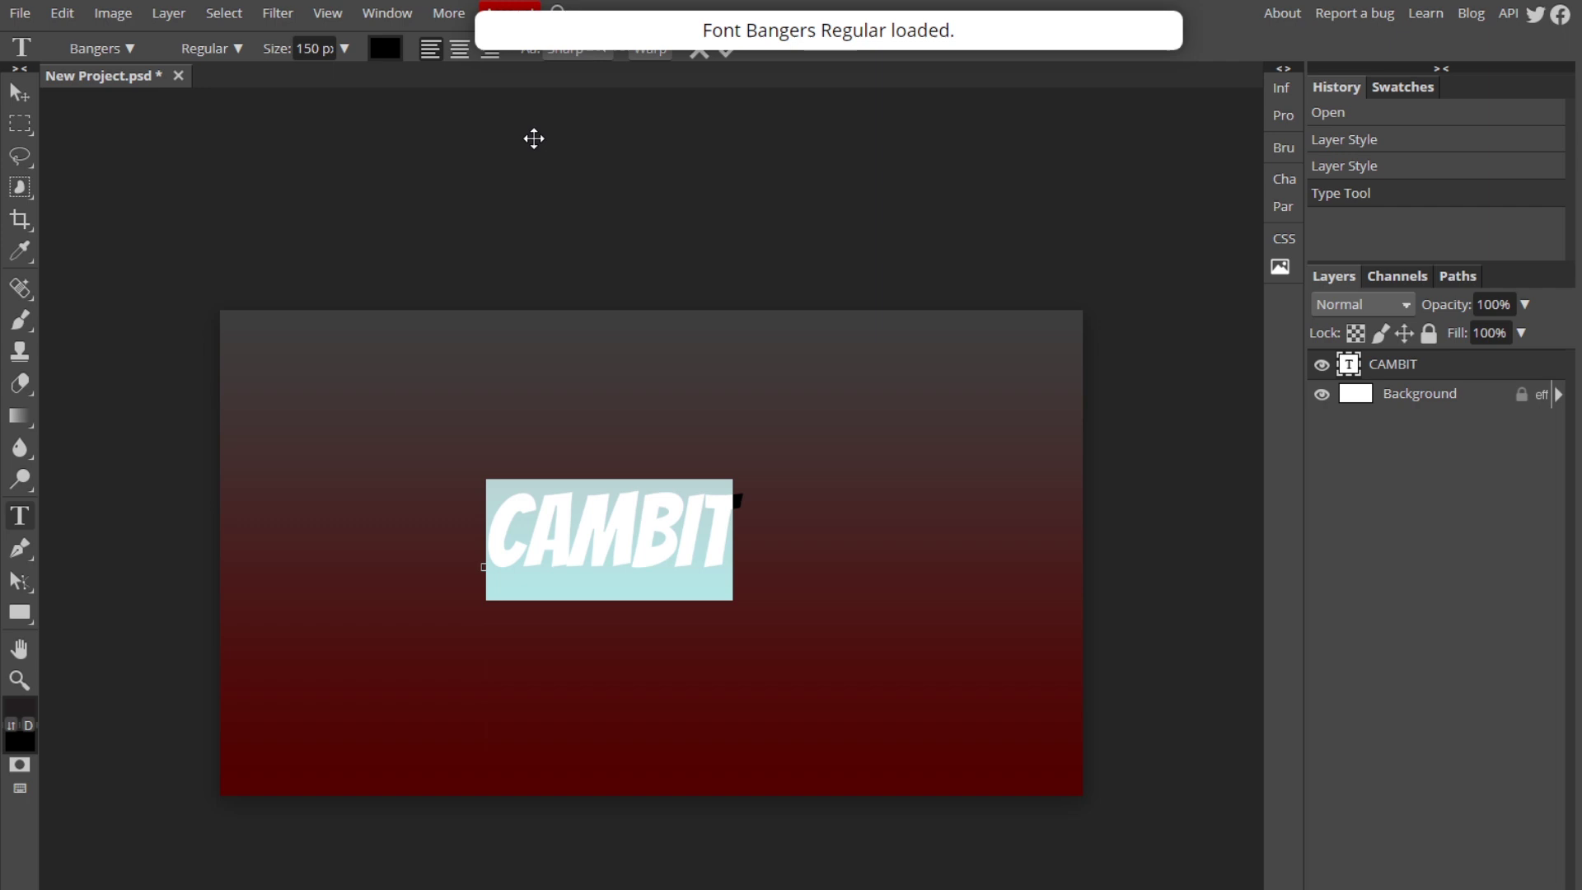
{"action": "double_click", "coordinate": [311, 47]}
{"action": "type", "text": "200"}
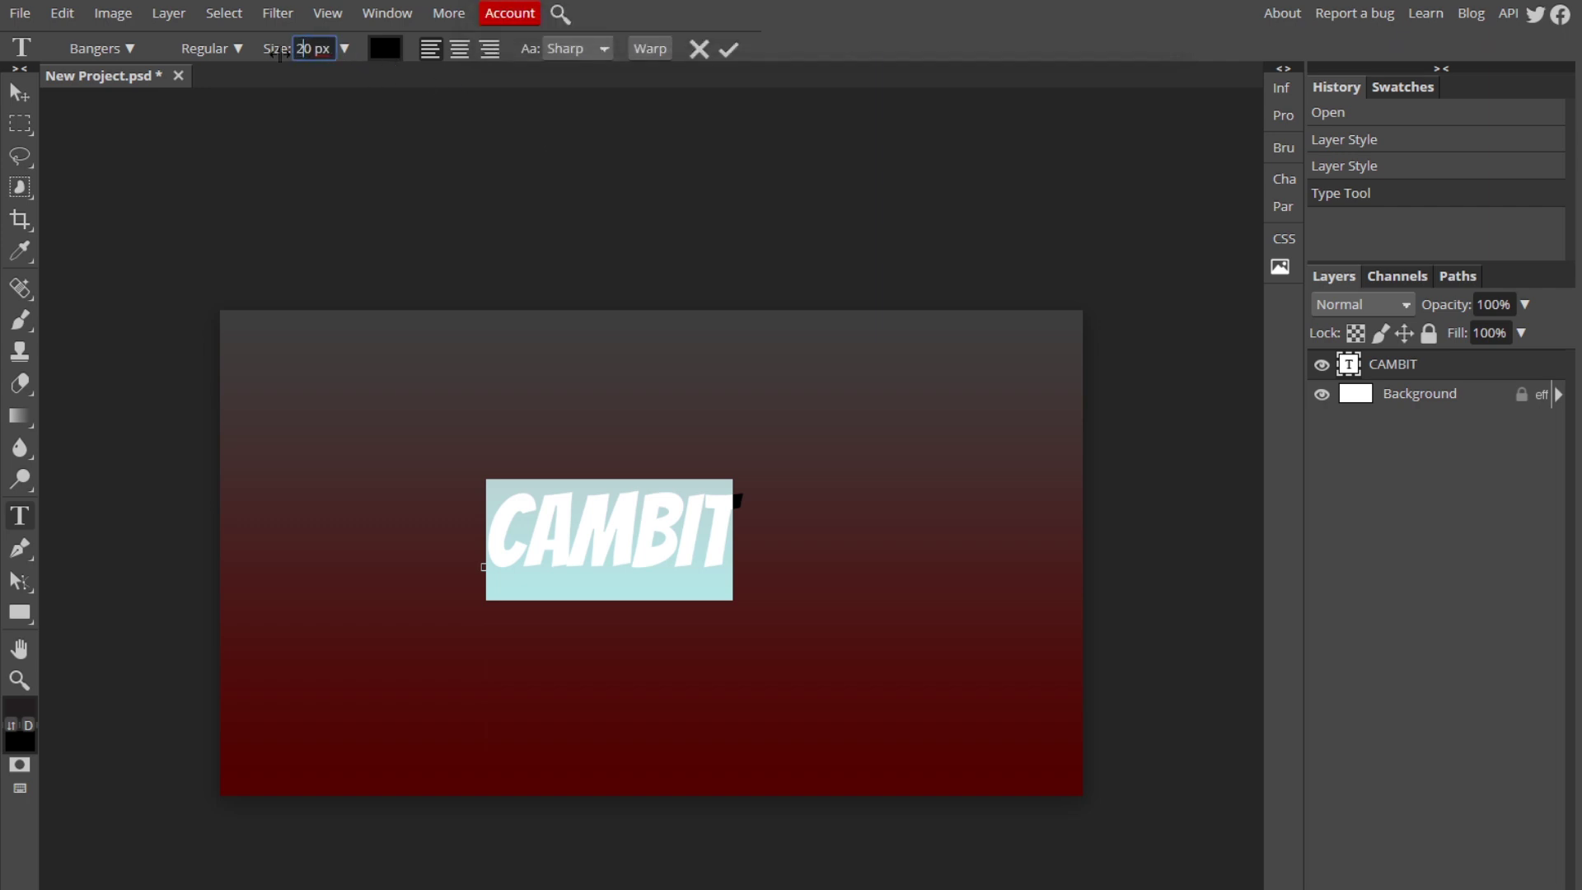
{"action": "left_click", "coordinate": [733, 49]}
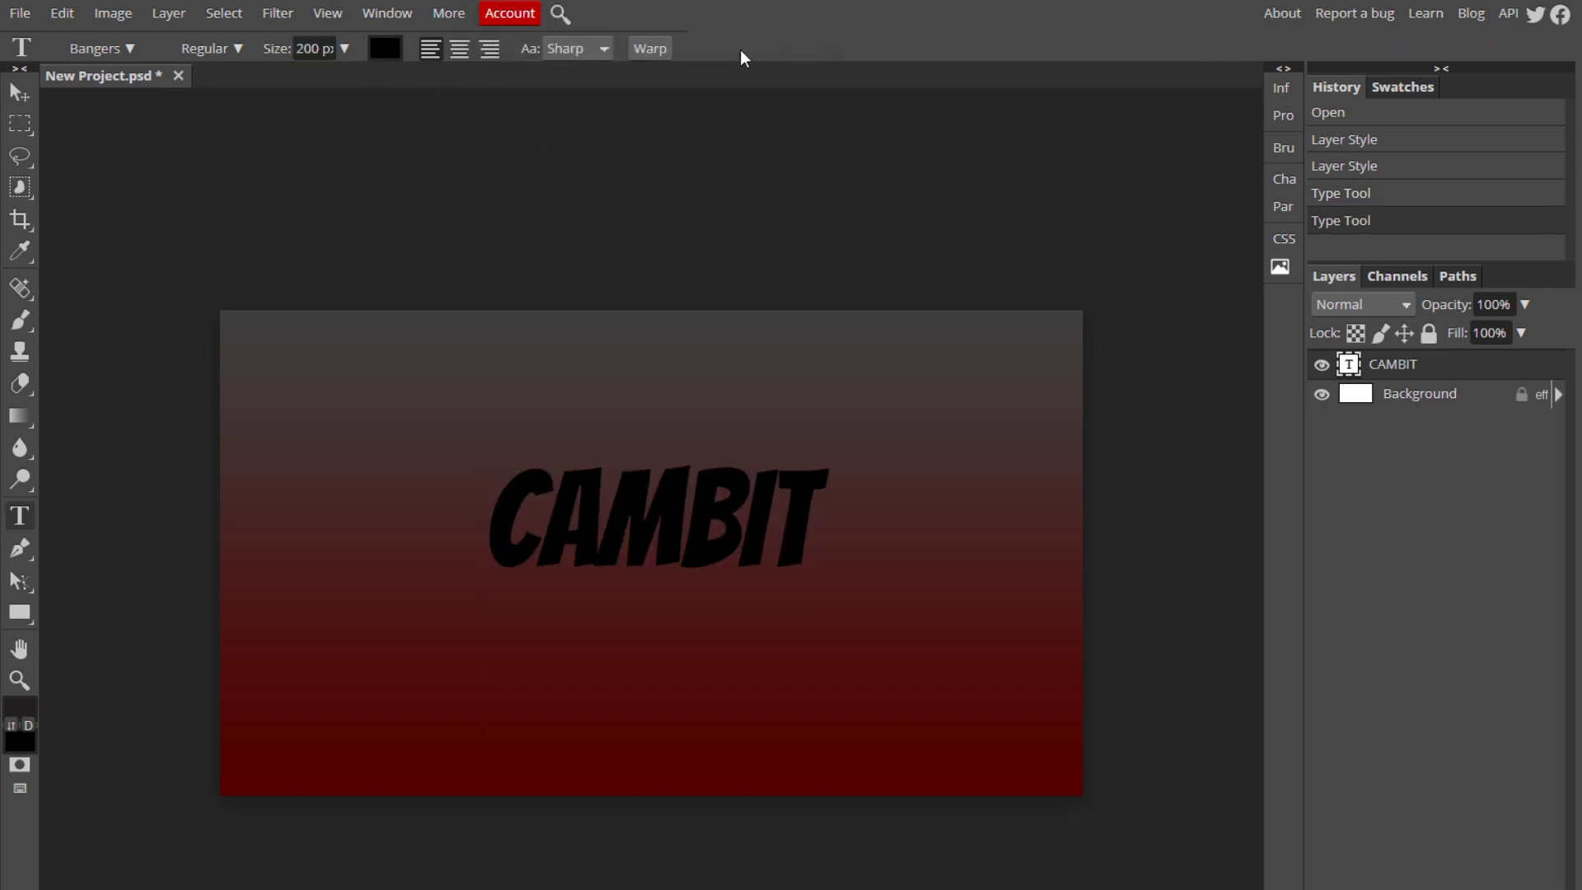
Step: Enable Gradient Overlay in the CAMBIT layer's Layer Style and show its settings
{"action": "double_click", "coordinate": [1524, 378]}
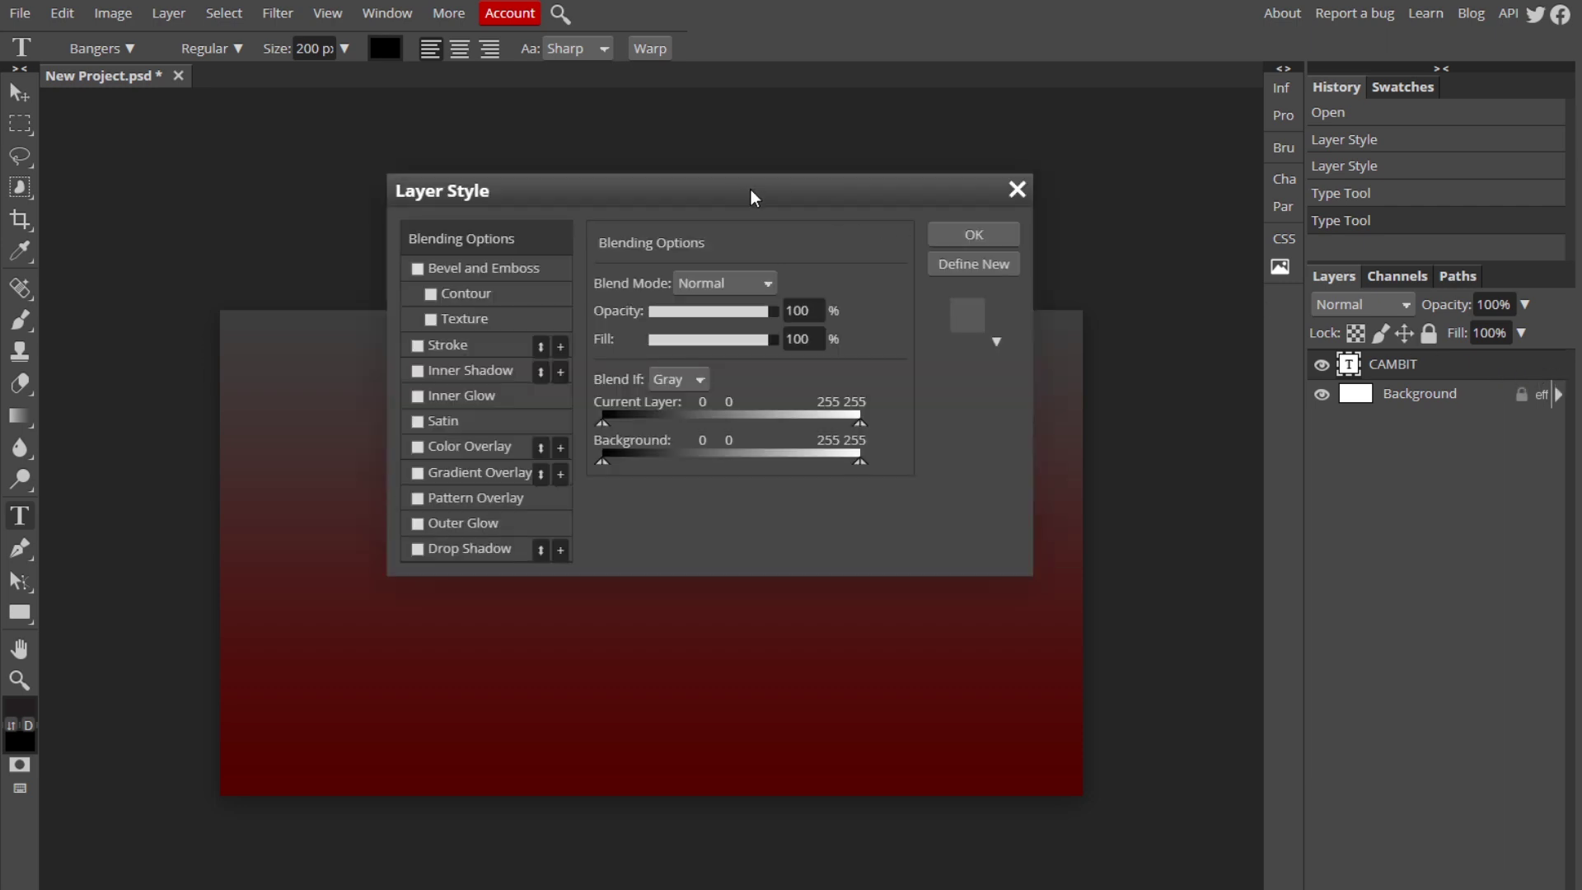
{"action": "left_click_drag", "start_coordinate": [750, 191], "coordinate": [1476, 219]}
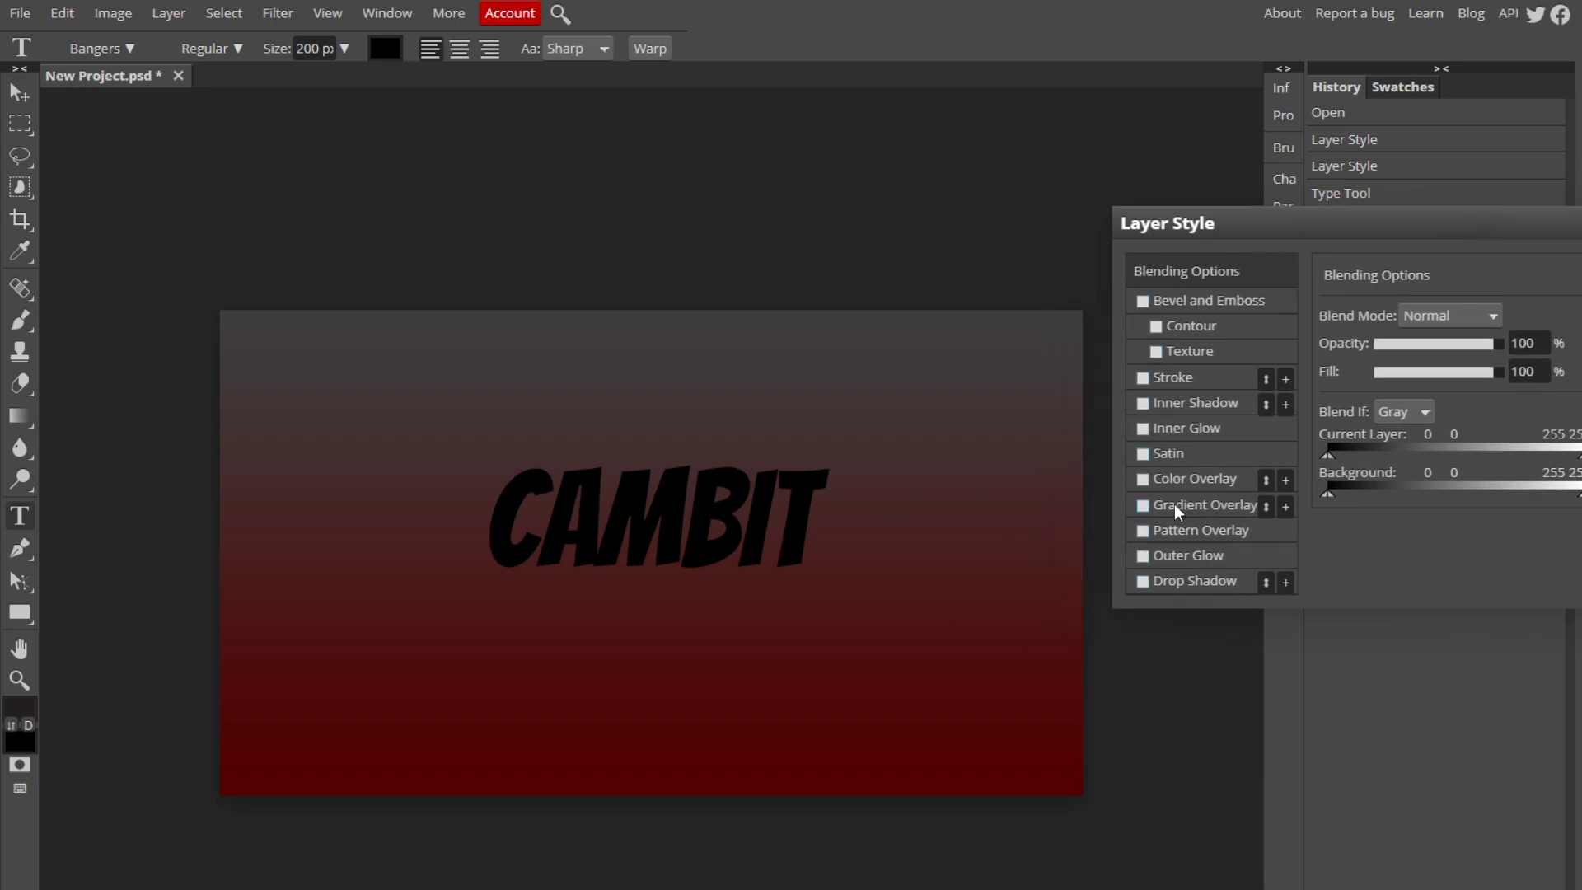
{"action": "left_click", "coordinate": [1144, 508]}
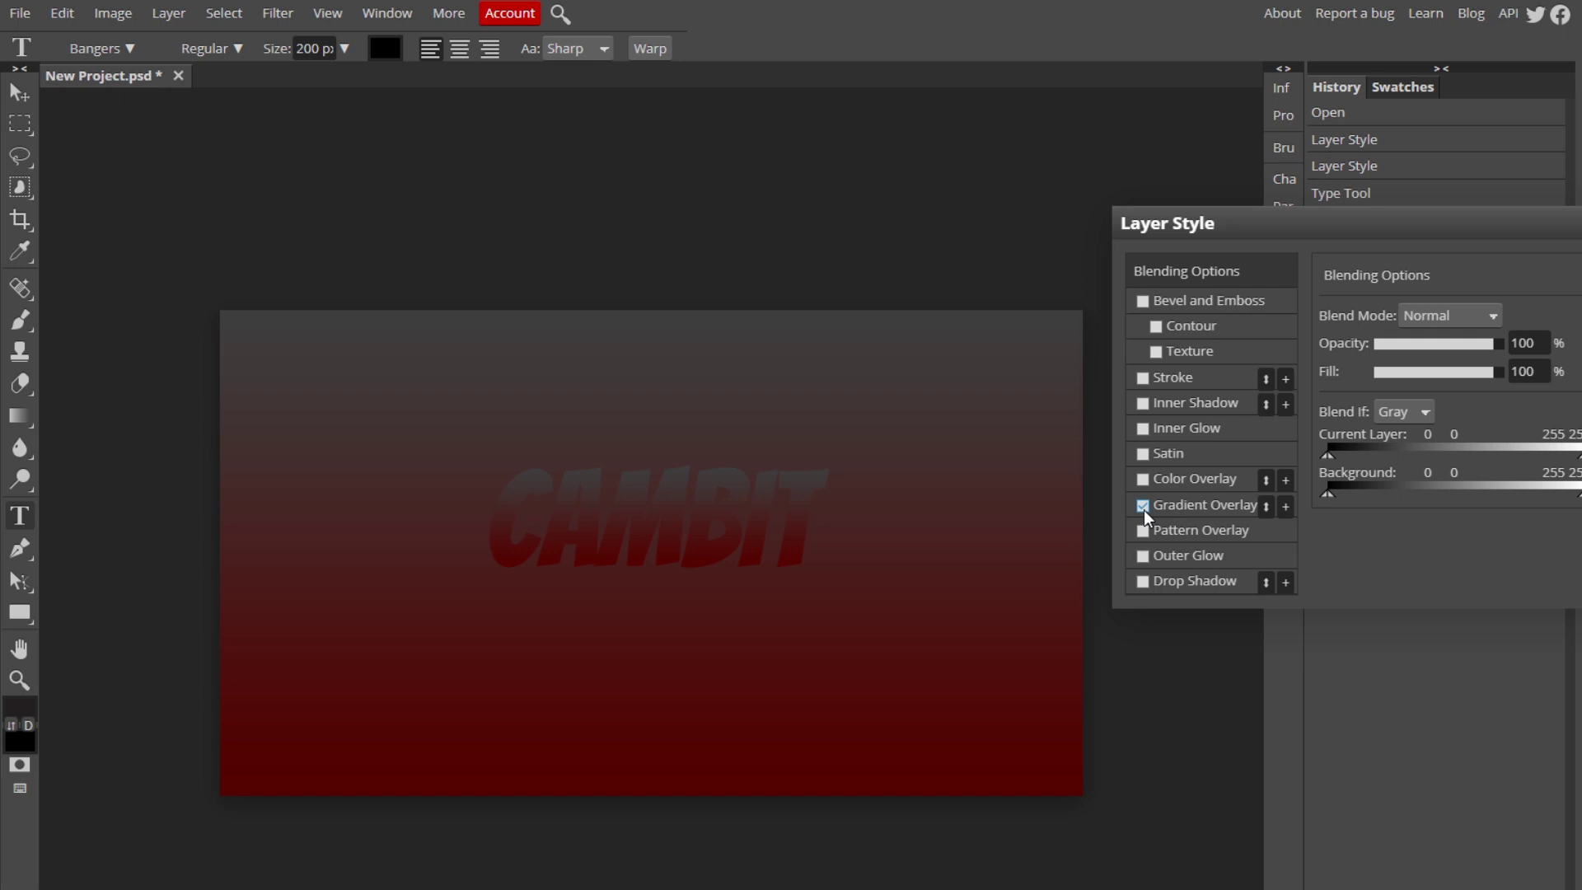
{"action": "left_click", "coordinate": [1231, 509]}
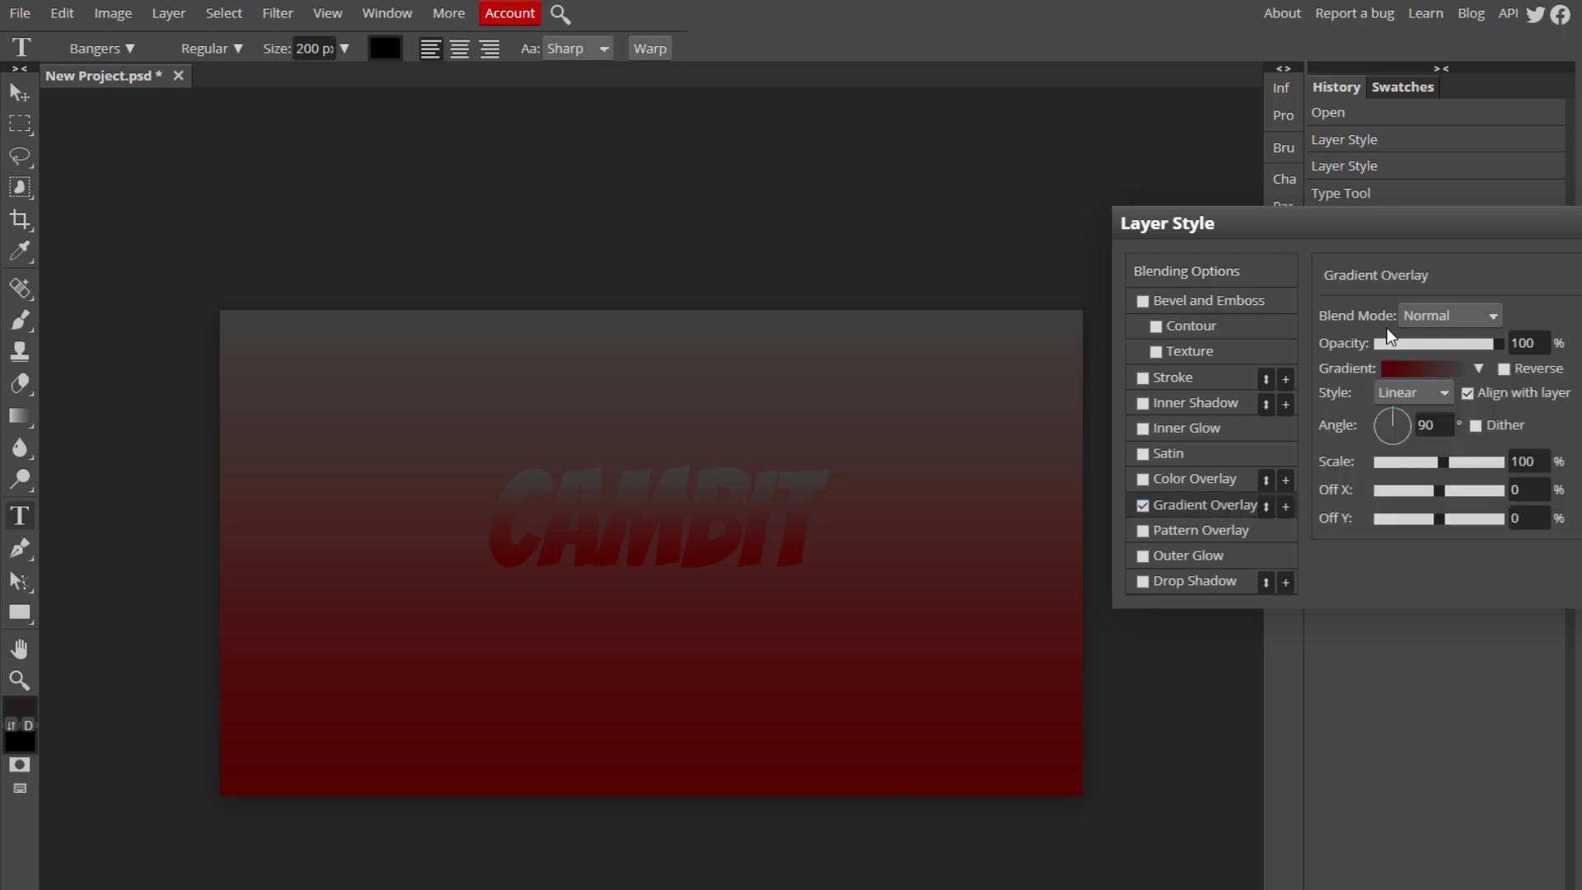
{"action": "left_click_drag", "start_coordinate": [1310, 234], "coordinate": [1271, 228]}
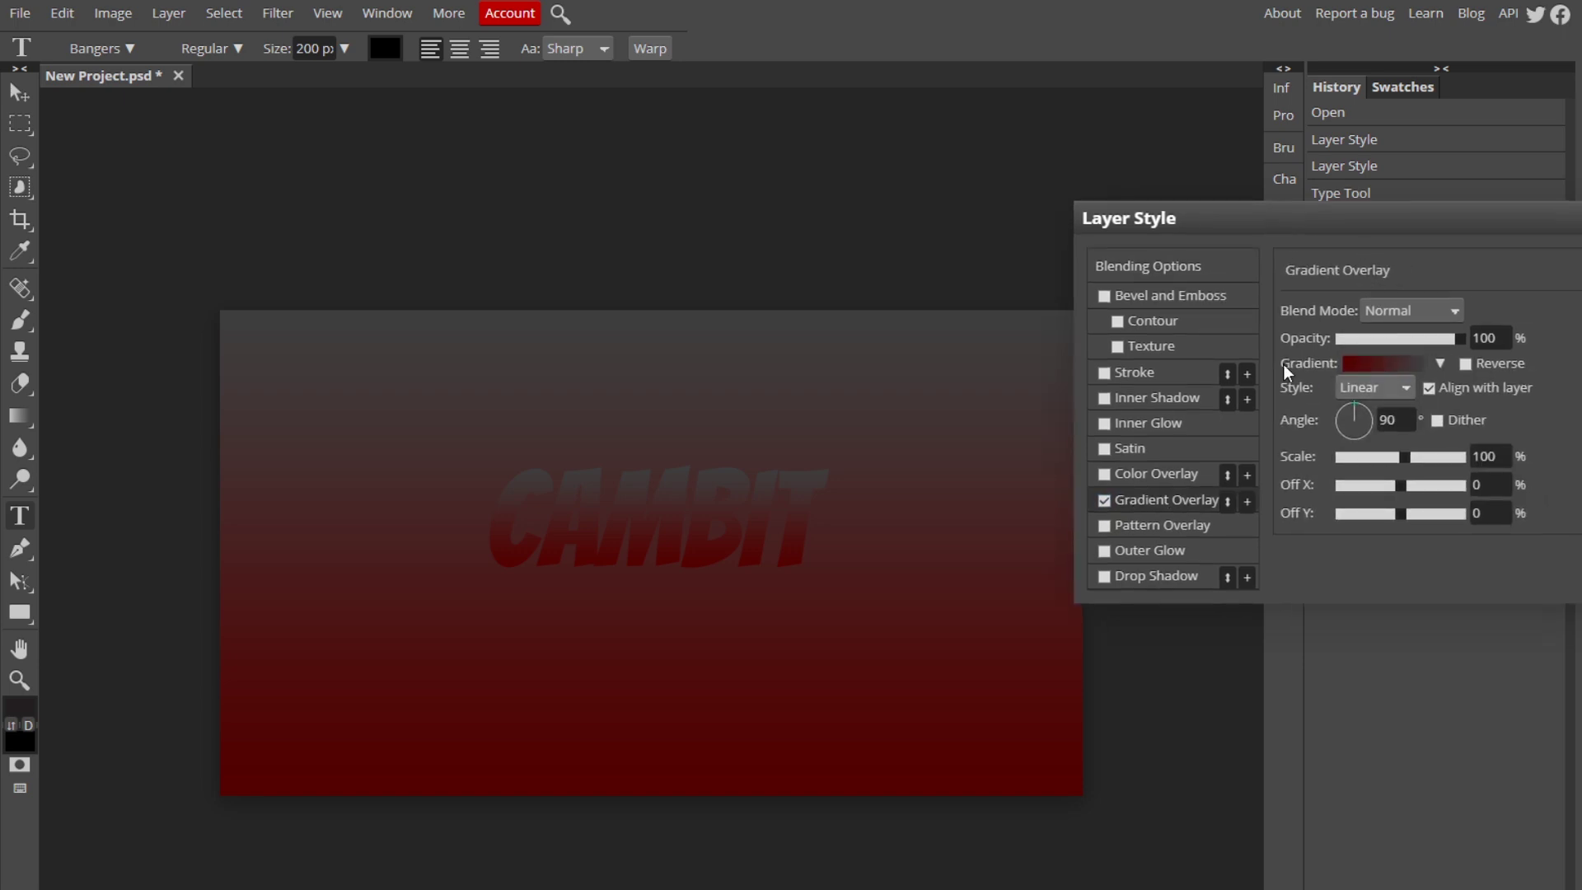
Step: Change the overlay gradient's left colour stop to bright green (2fff00)
{"action": "left_click", "coordinate": [1406, 364]}
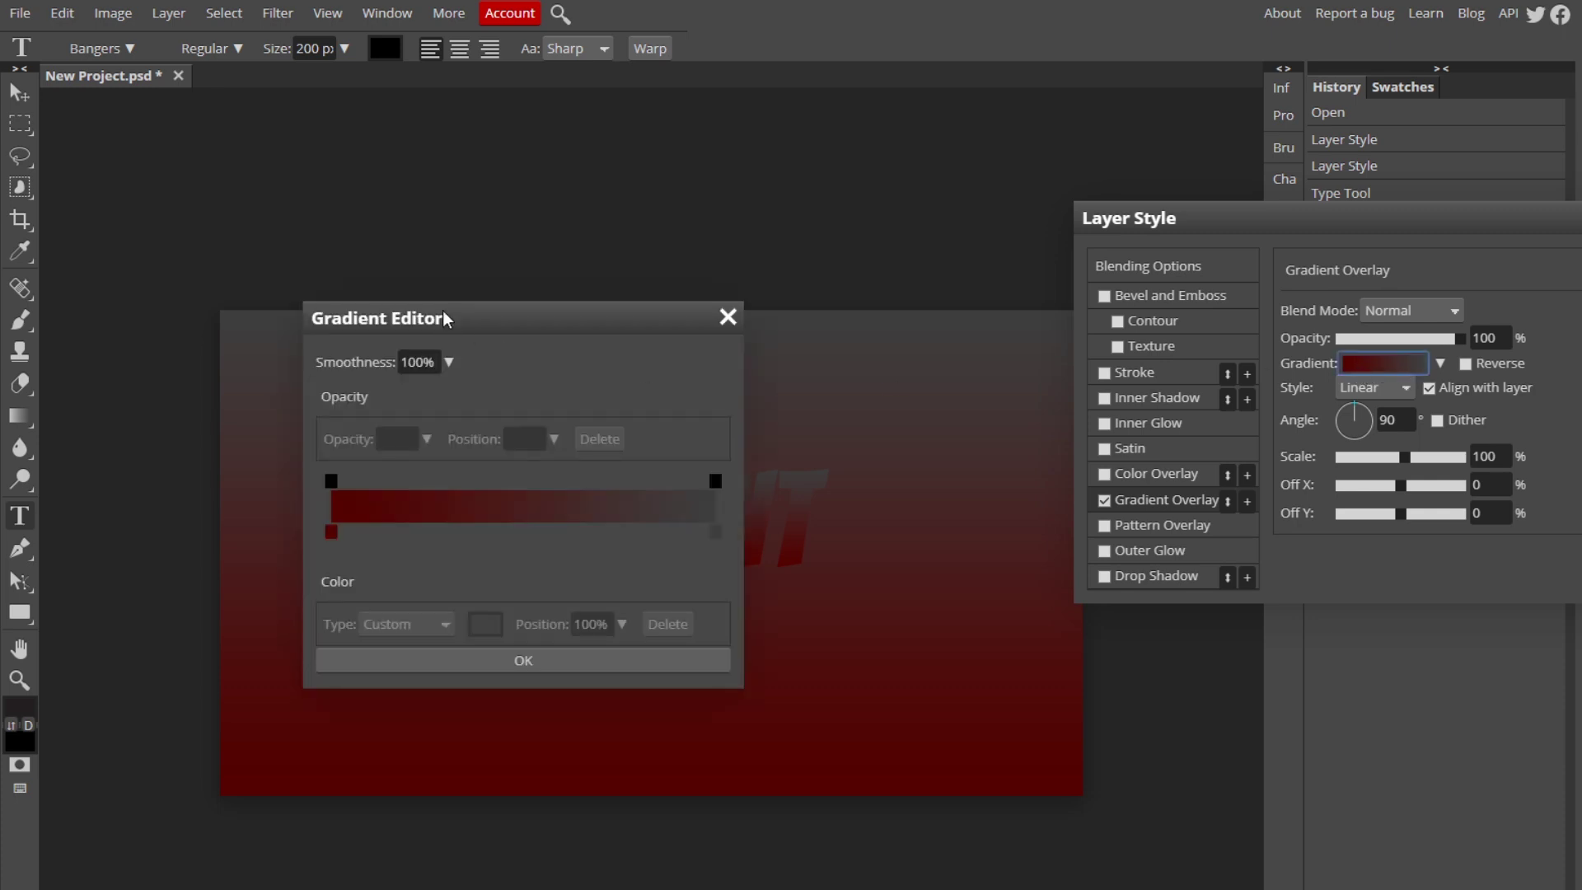
{"action": "left_click_drag", "start_coordinate": [445, 319], "coordinate": [537, 16]}
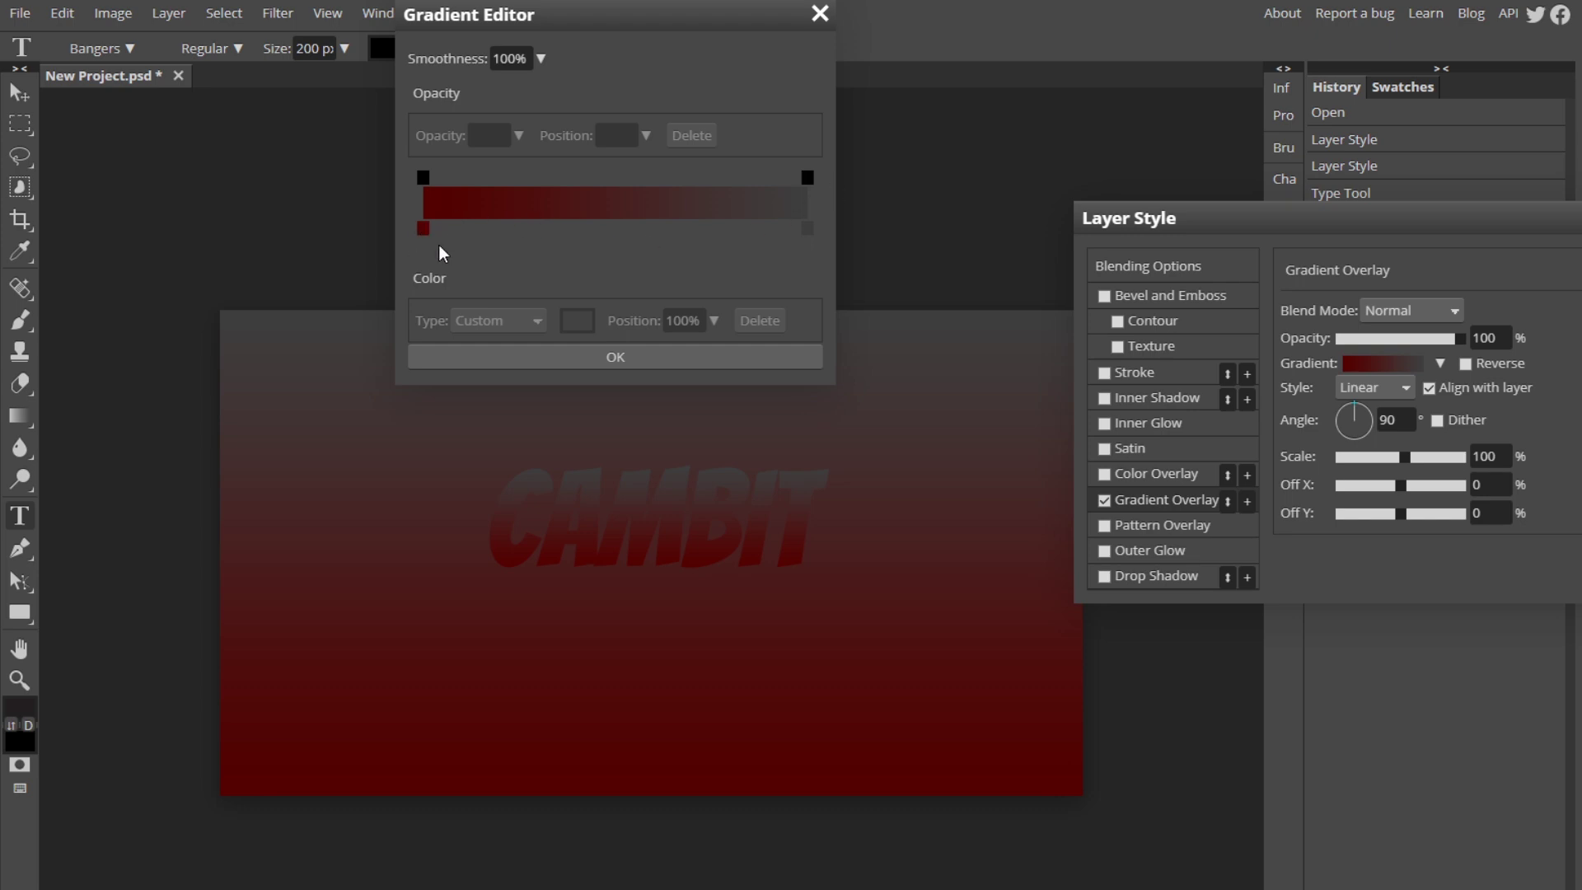
{"action": "double_click", "coordinate": [424, 228]}
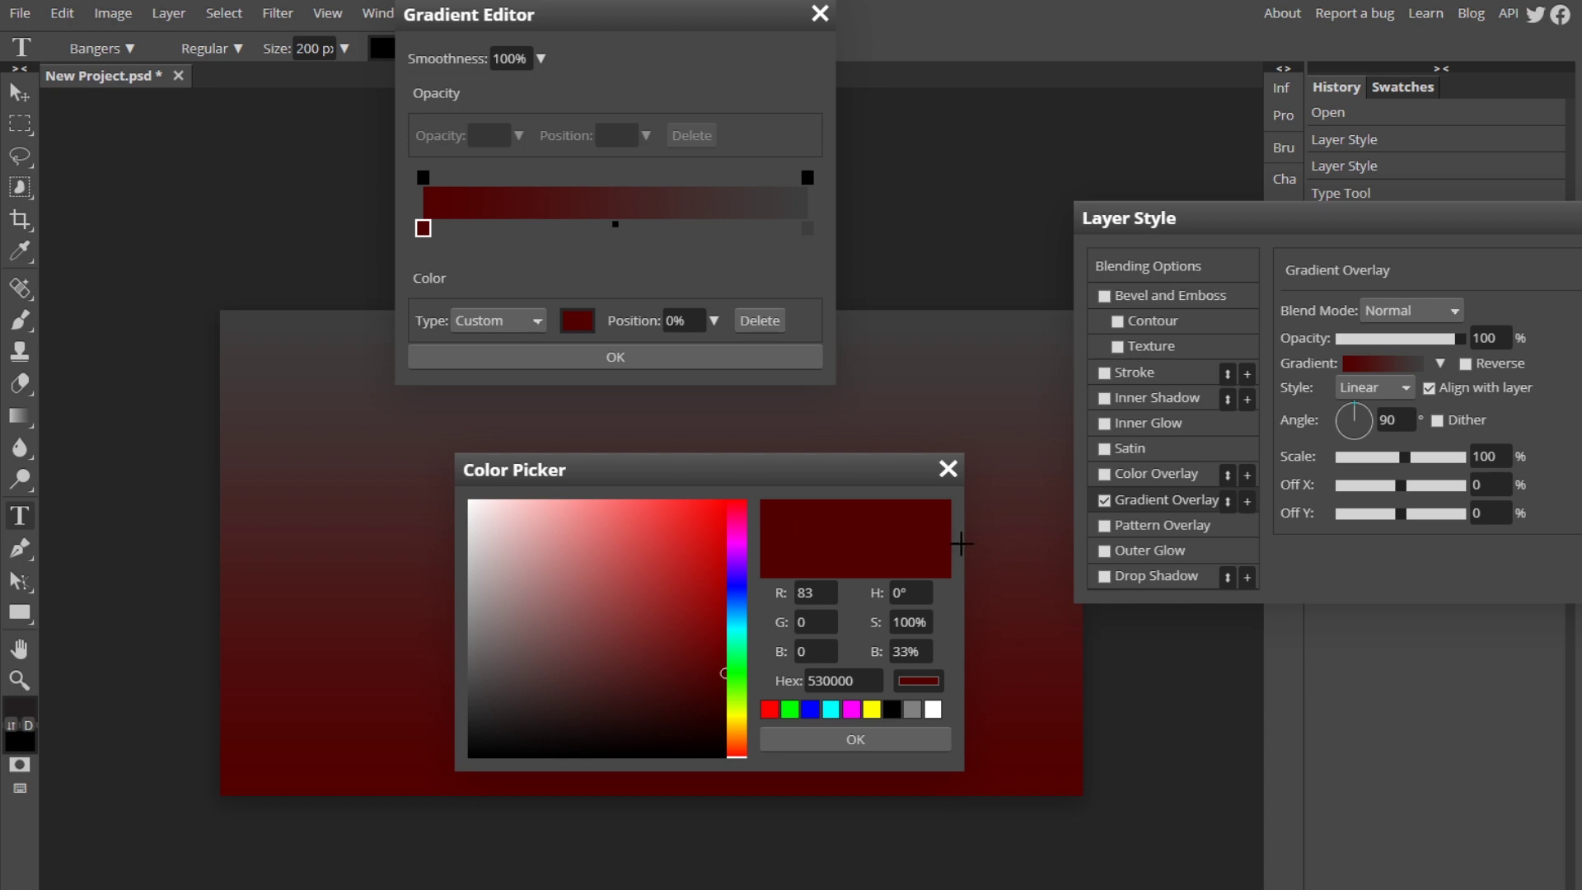
{"action": "left_click_drag", "start_coordinate": [745, 632], "coordinate": [732, 757]}
{"action": "mouse_move", "coordinate": [739, 635]}
{"action": "left_mouse_down"}
{"action": "mouse_move", "coordinate": [736, 679]}
{"action": "mouse_move", "coordinate": [886, 372]}
{"action": "left_mouse_up"}
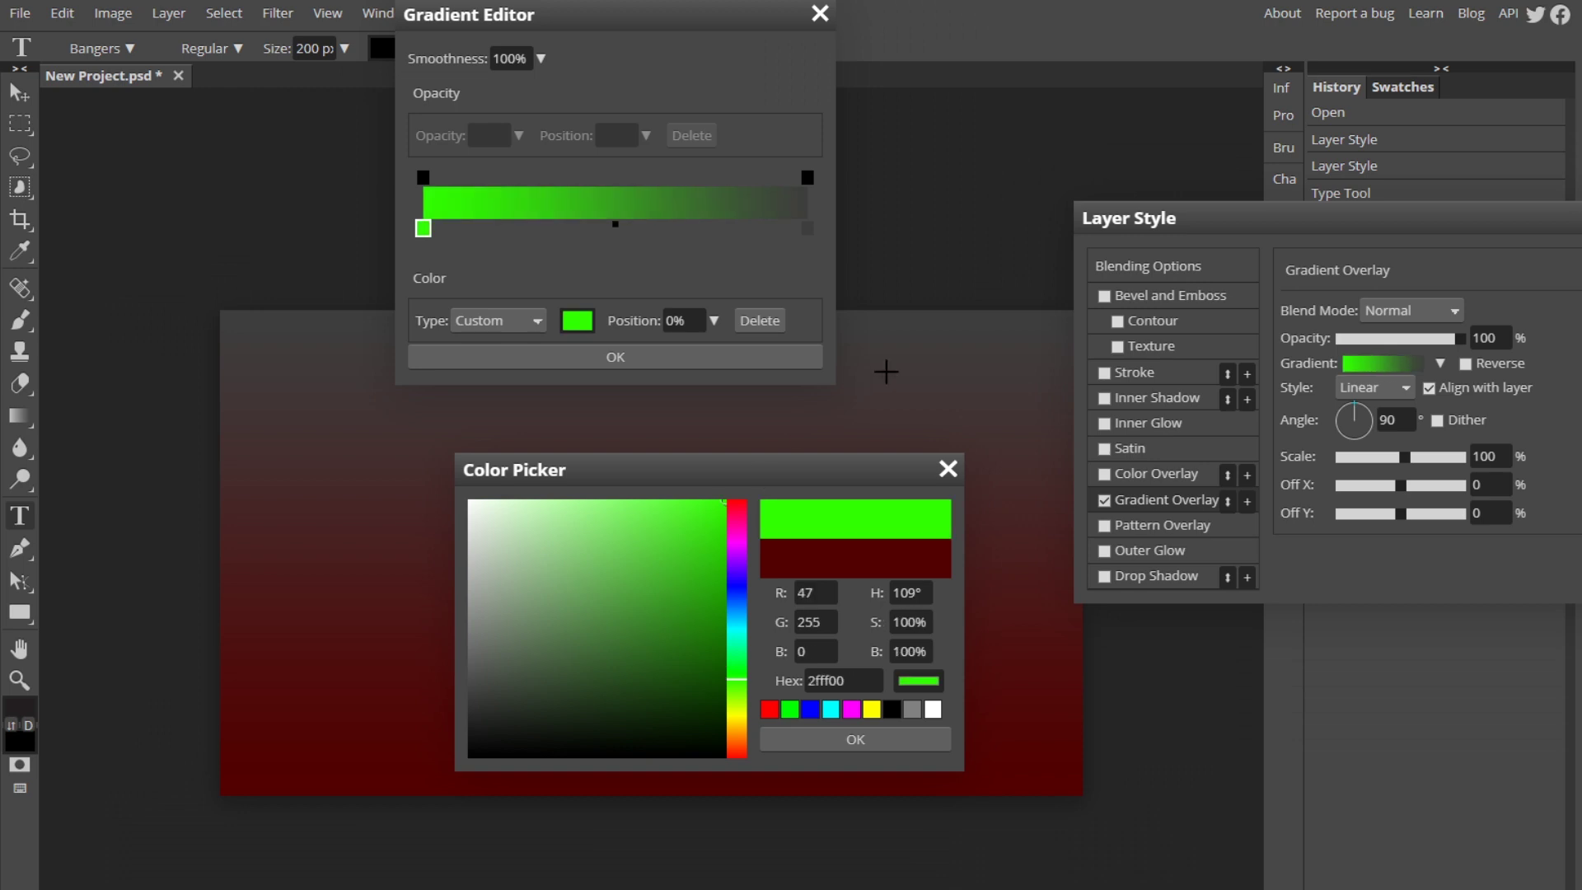
{"action": "left_click", "coordinate": [862, 741]}
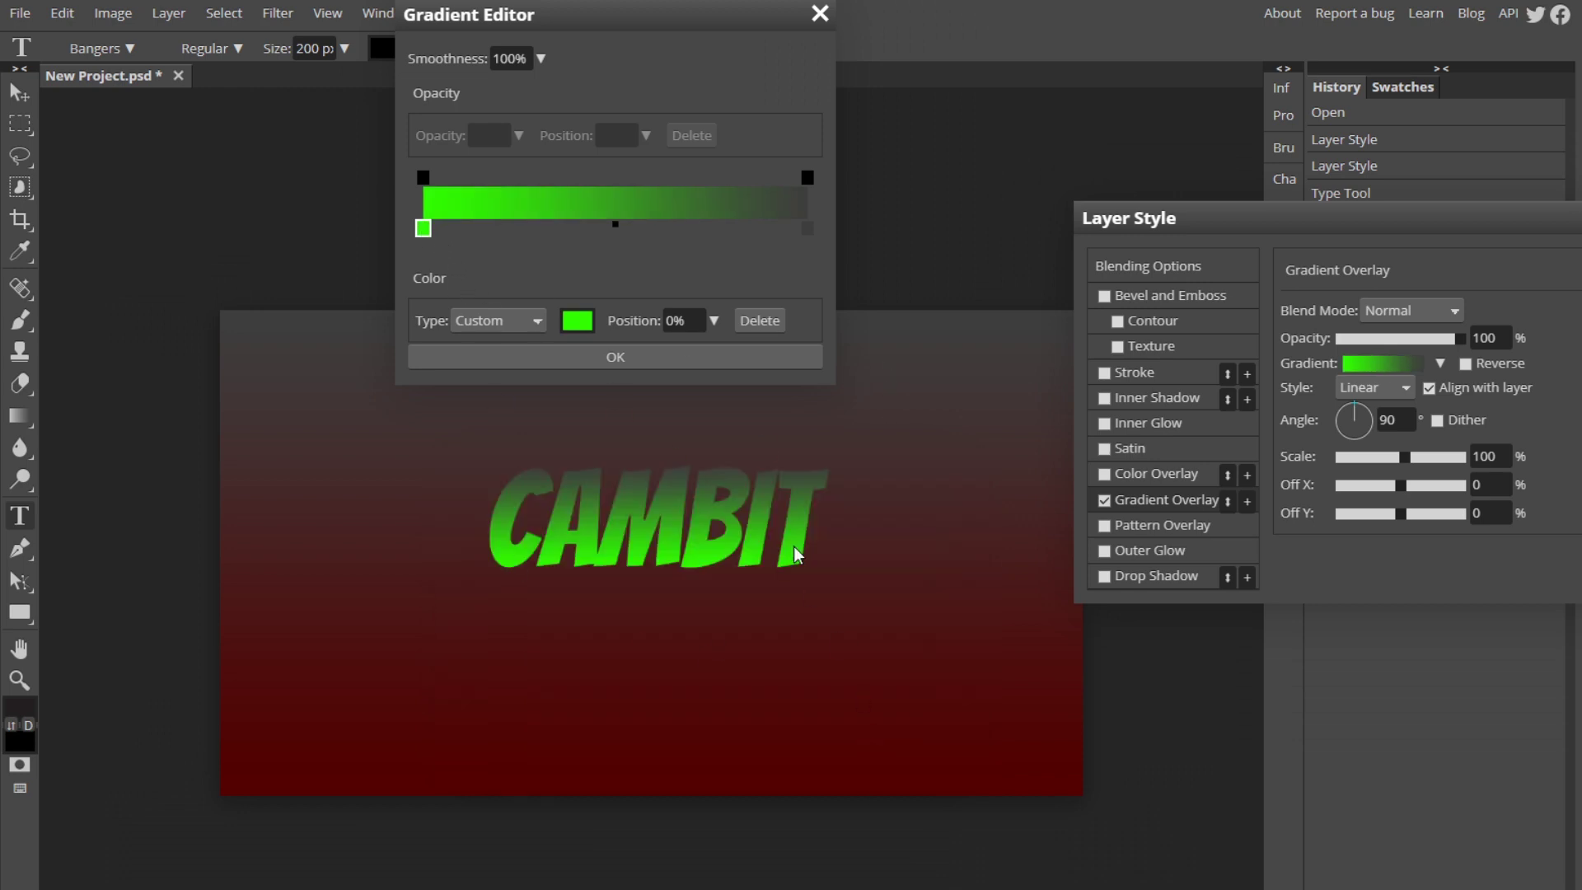
Step: Make the gradient run from a darker green start stop to a bright green end stop, and accept it
{"action": "double_click", "coordinate": [423, 229]}
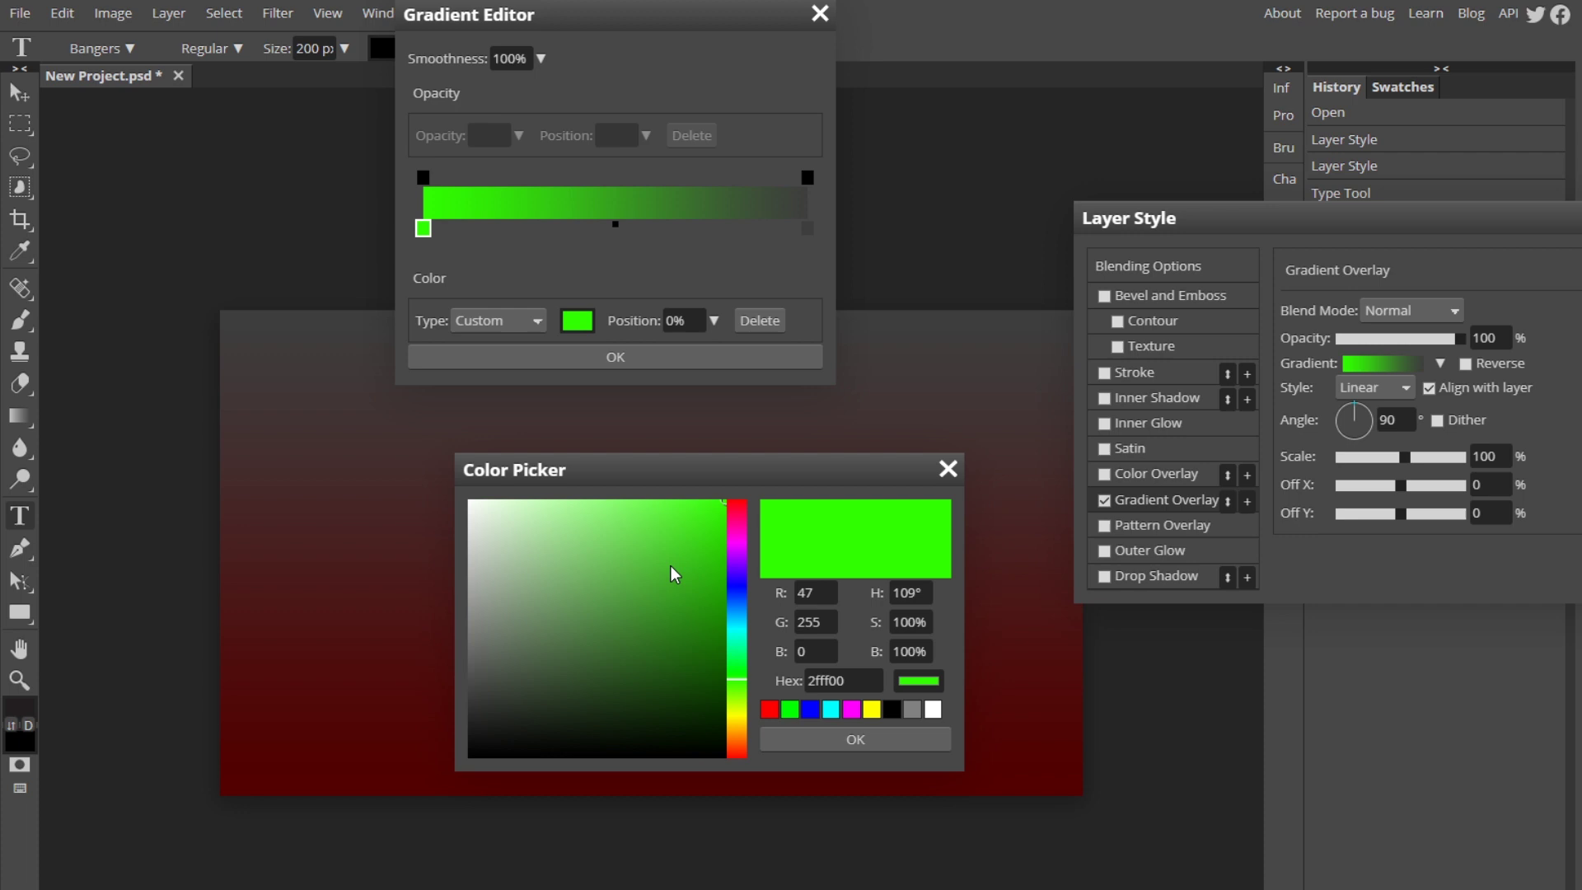
{"action": "left_click_drag", "start_coordinate": [672, 565], "coordinate": [768, 630]}
{"action": "left_click", "coordinate": [855, 739]}
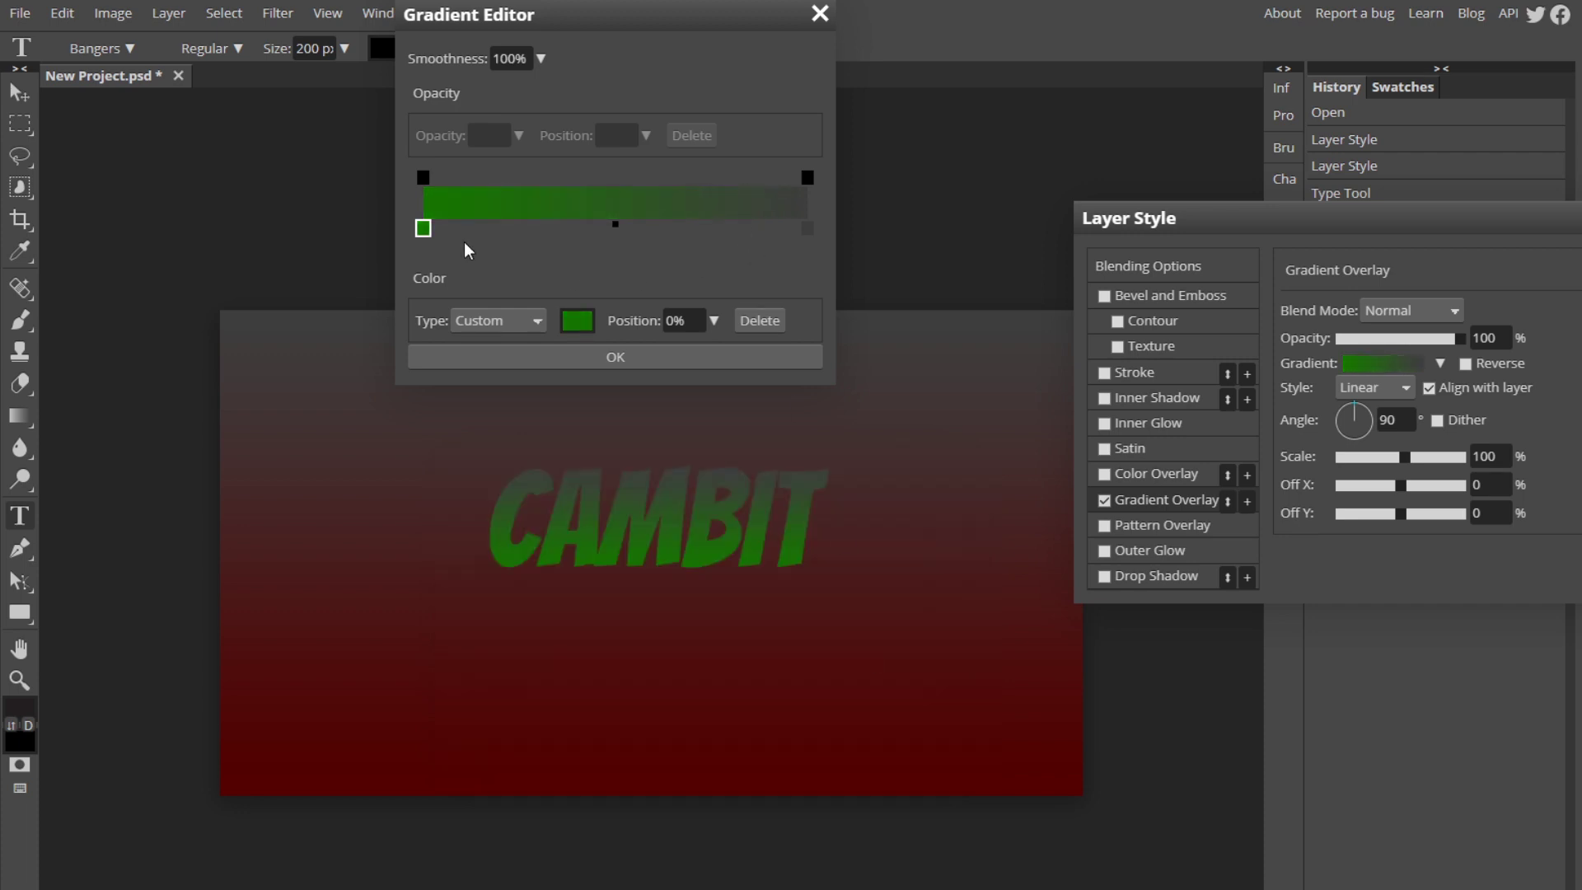
{"action": "double_click", "coordinate": [807, 228]}
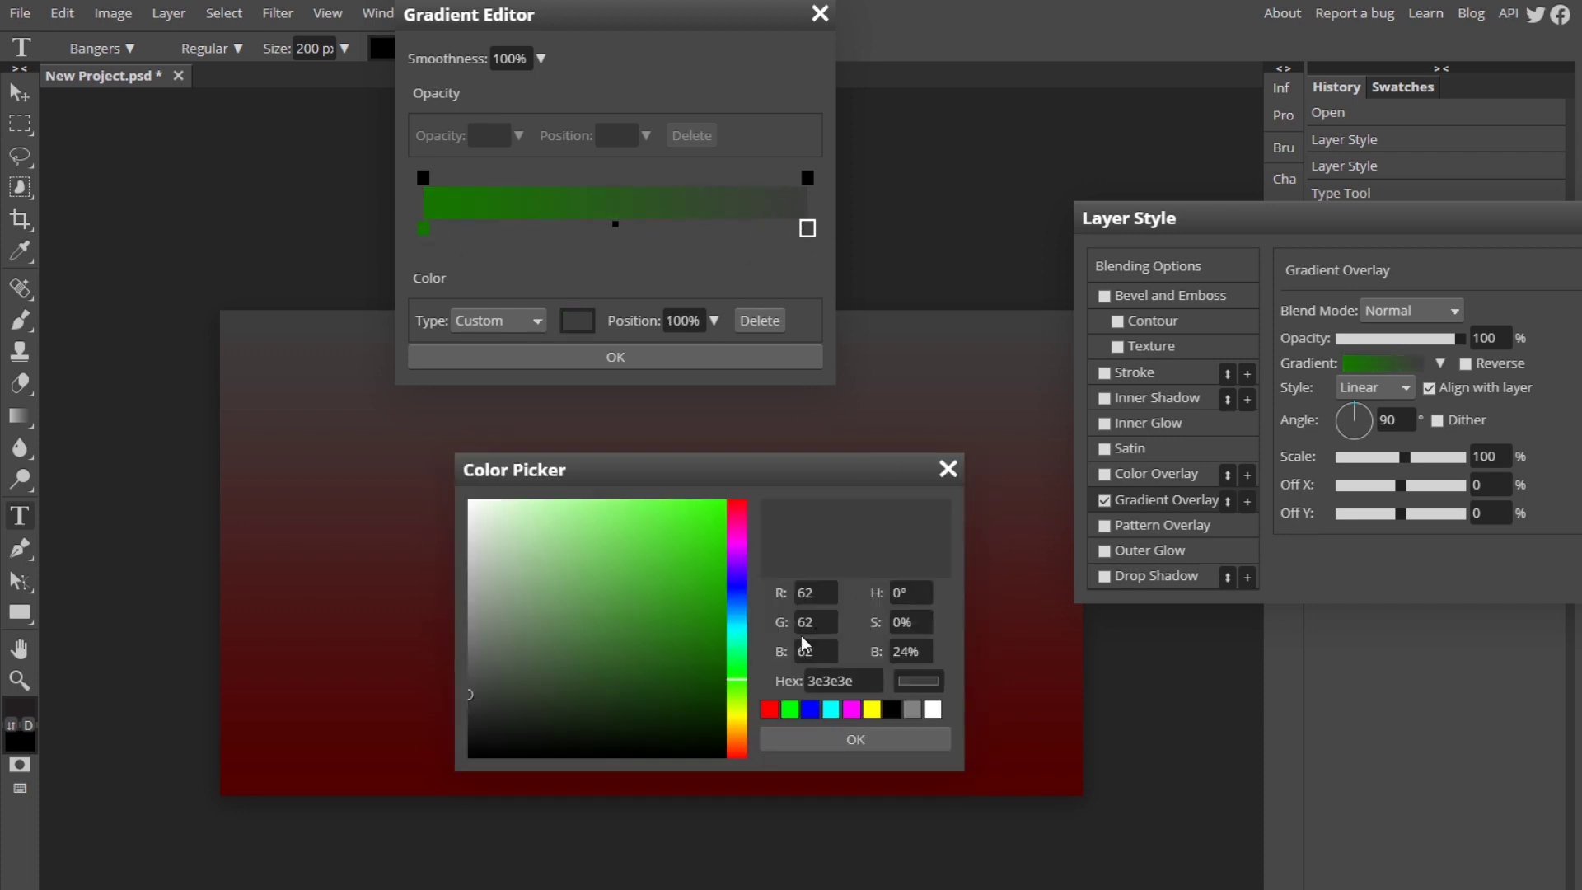
{"action": "left_click_drag", "start_coordinate": [699, 603], "coordinate": [726, 500]}
{"action": "left_click", "coordinate": [856, 739]}
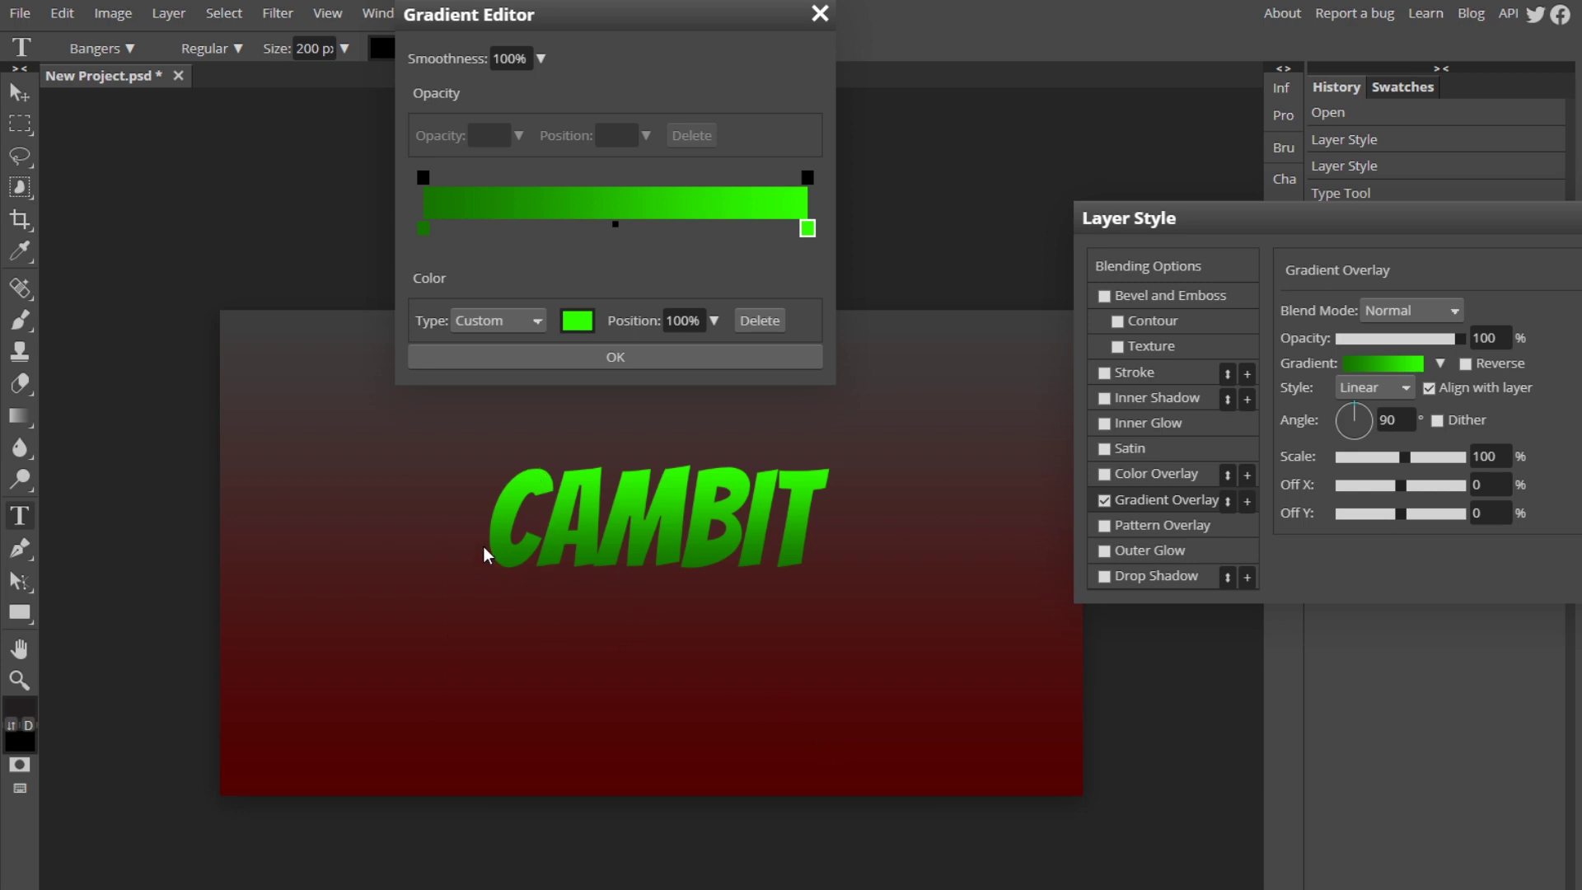
{"action": "left_click", "coordinate": [623, 356]}
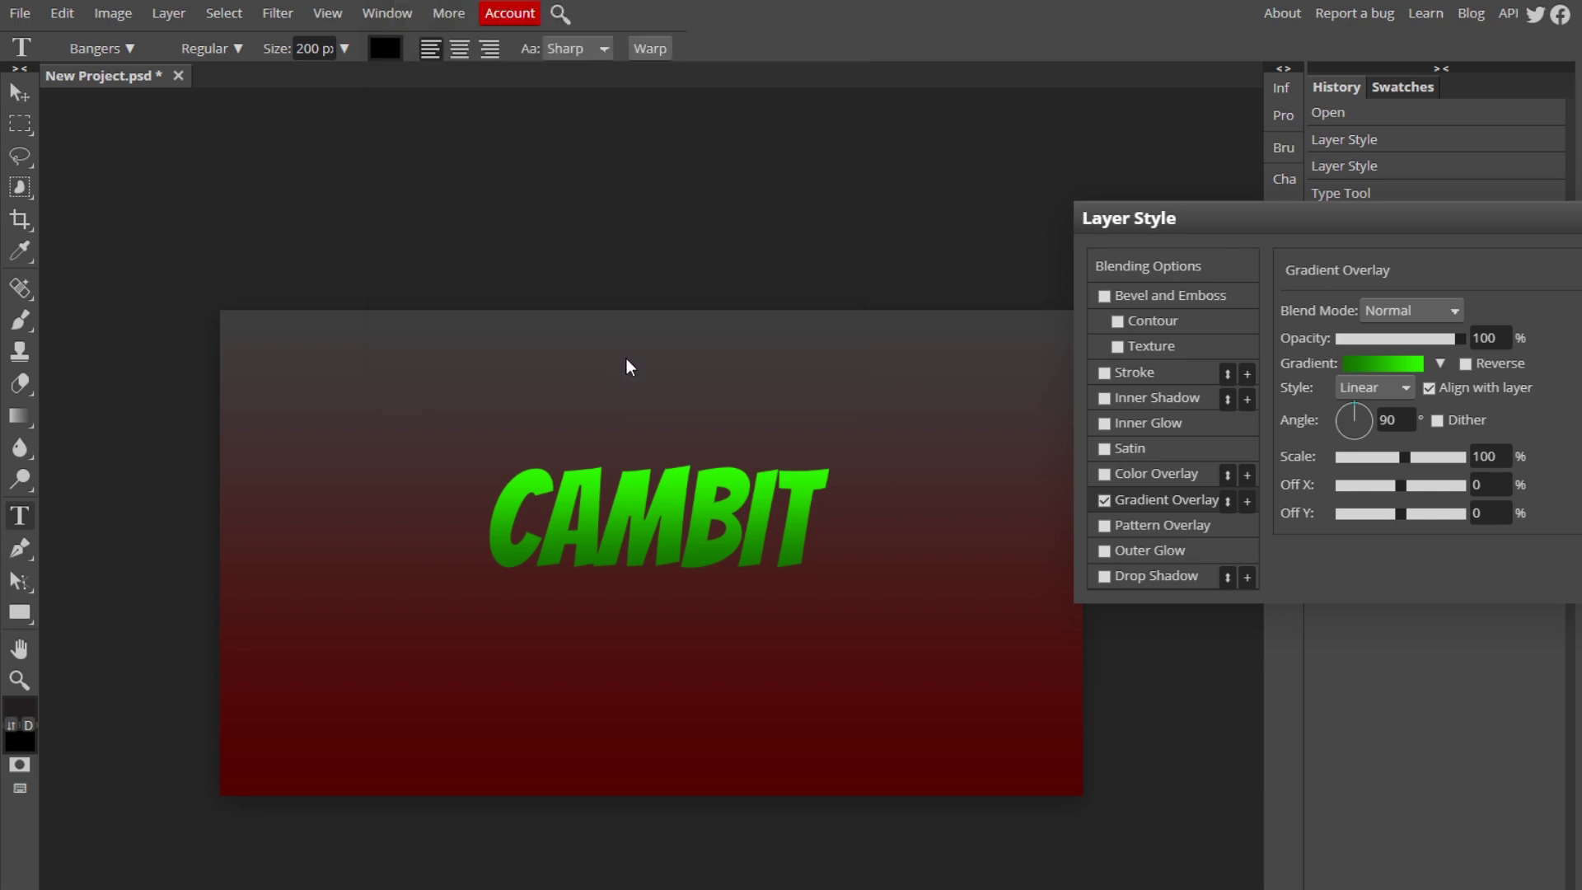
Step: Add two gradient stops and make the one at 36% pure red
{"action": "left_click", "coordinate": [1392, 364]}
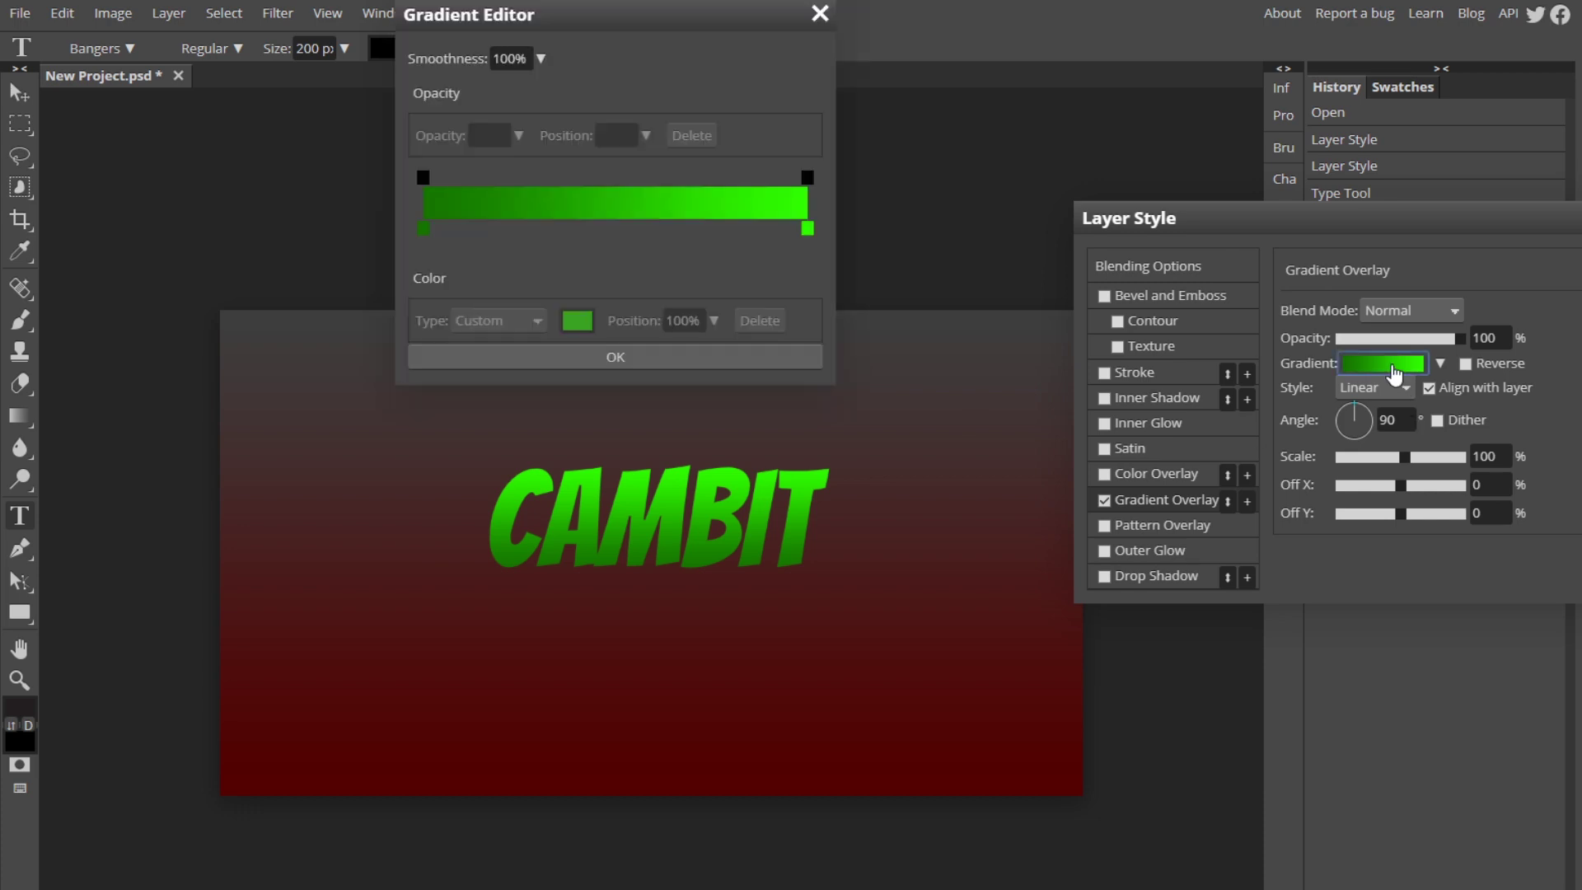
{"action": "left_click", "coordinate": [581, 228]}
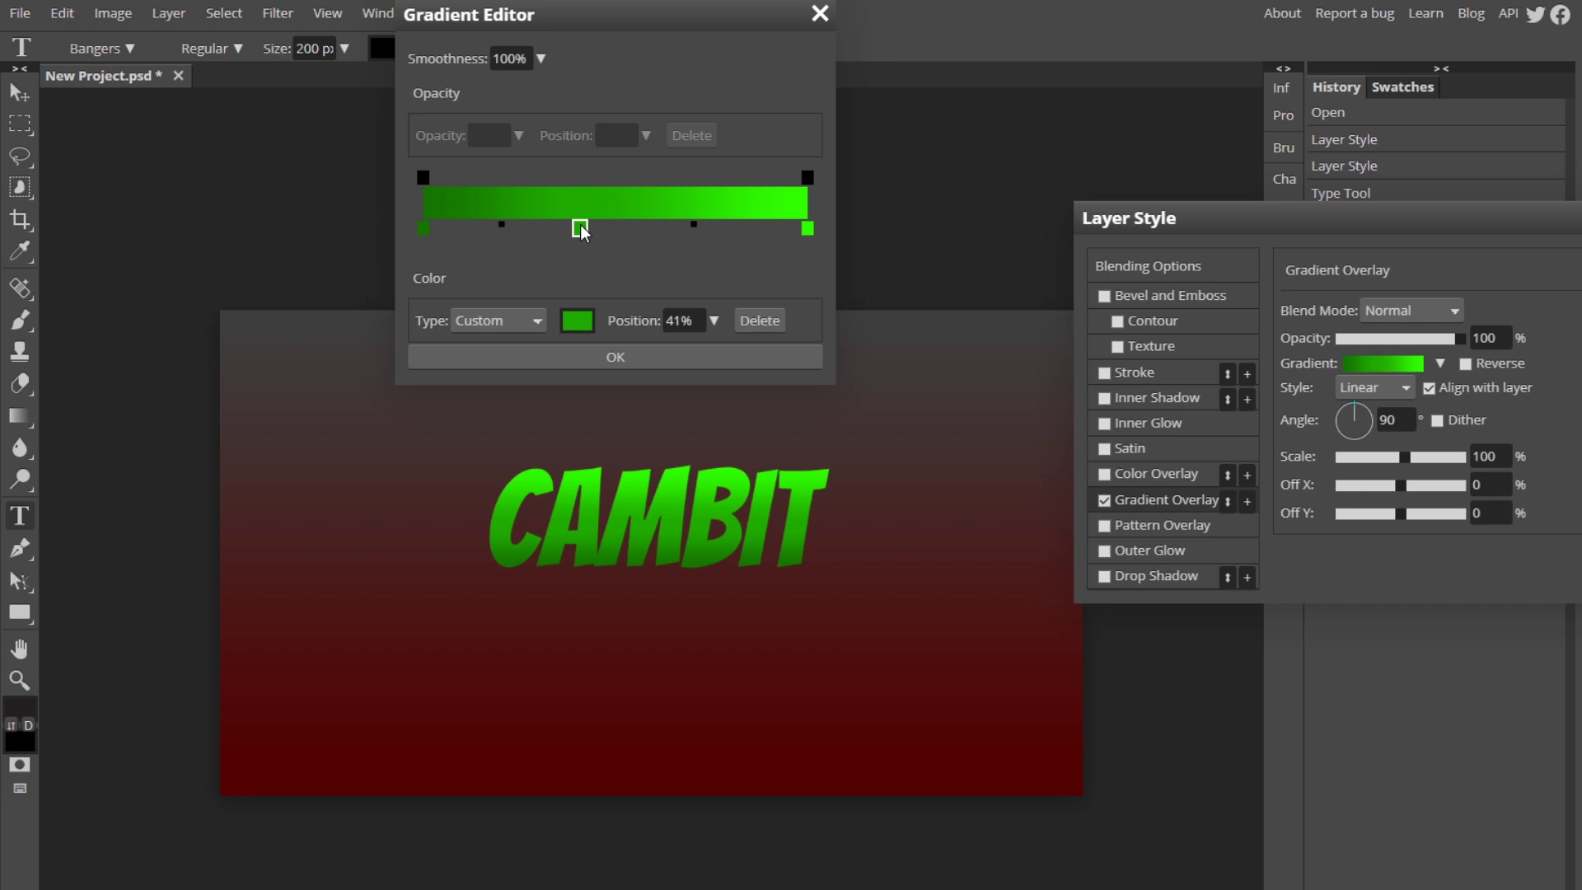
{"action": "left_click", "coordinate": [702, 228]}
{"action": "left_click_drag", "start_coordinate": [581, 229], "coordinate": [562, 229]}
{"action": "double_click", "coordinate": [562, 228]}
{"action": "left_click", "coordinate": [723, 755]}
{"action": "left_click", "coordinate": [737, 505]}
{"action": "left_click", "coordinate": [723, 502]}
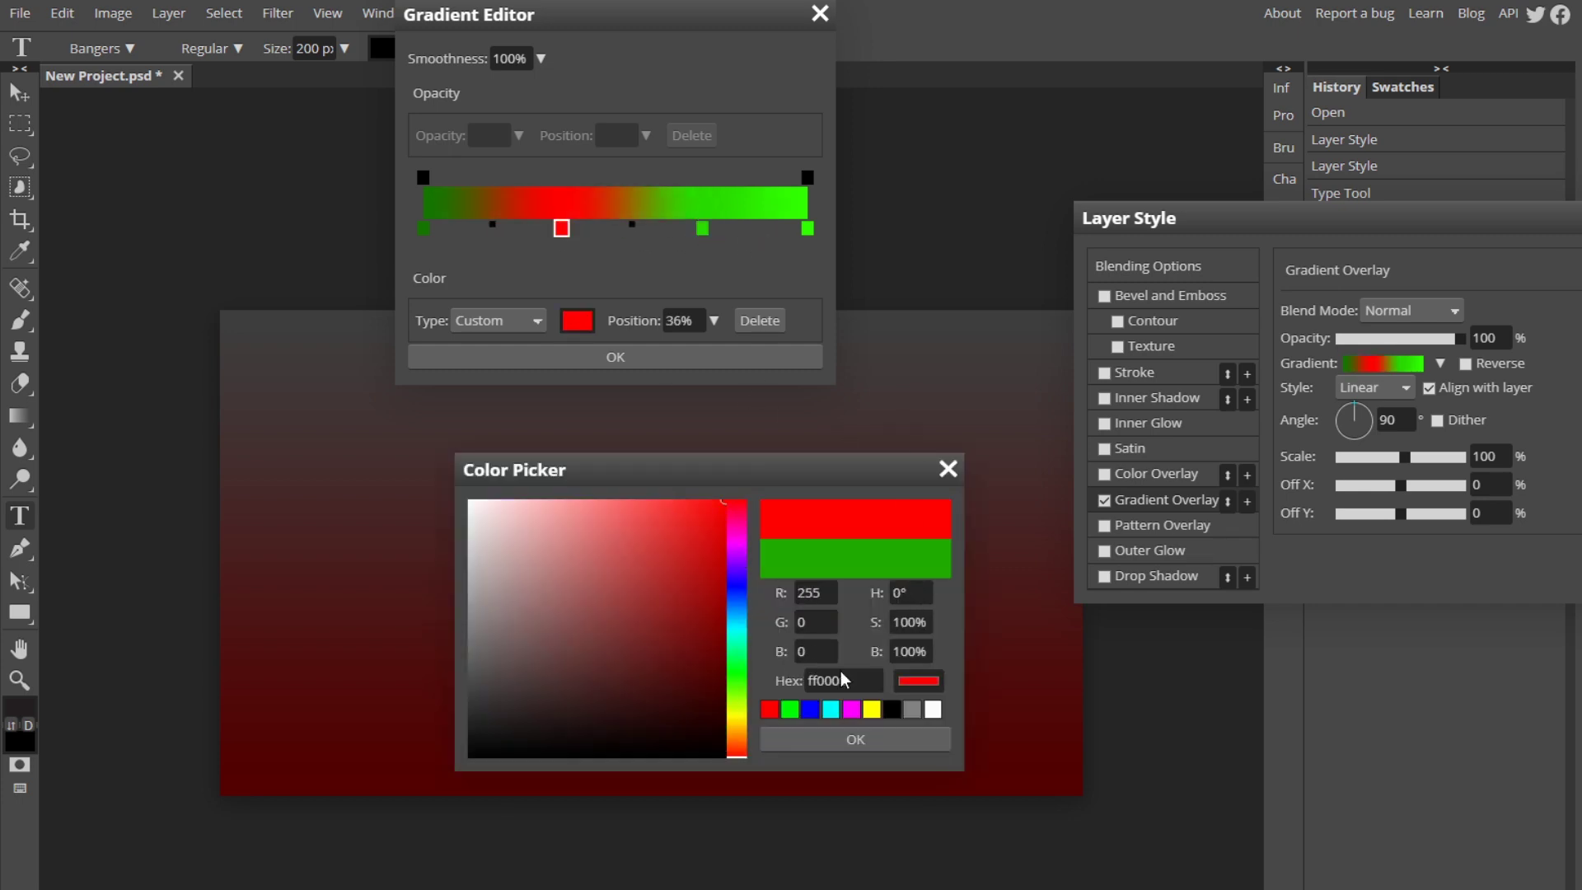
{"action": "left_click", "coordinate": [845, 737]}
Step: Turn the other new stop blue, move it to 100%, and accept the gradient
{"action": "double_click", "coordinate": [703, 228]}
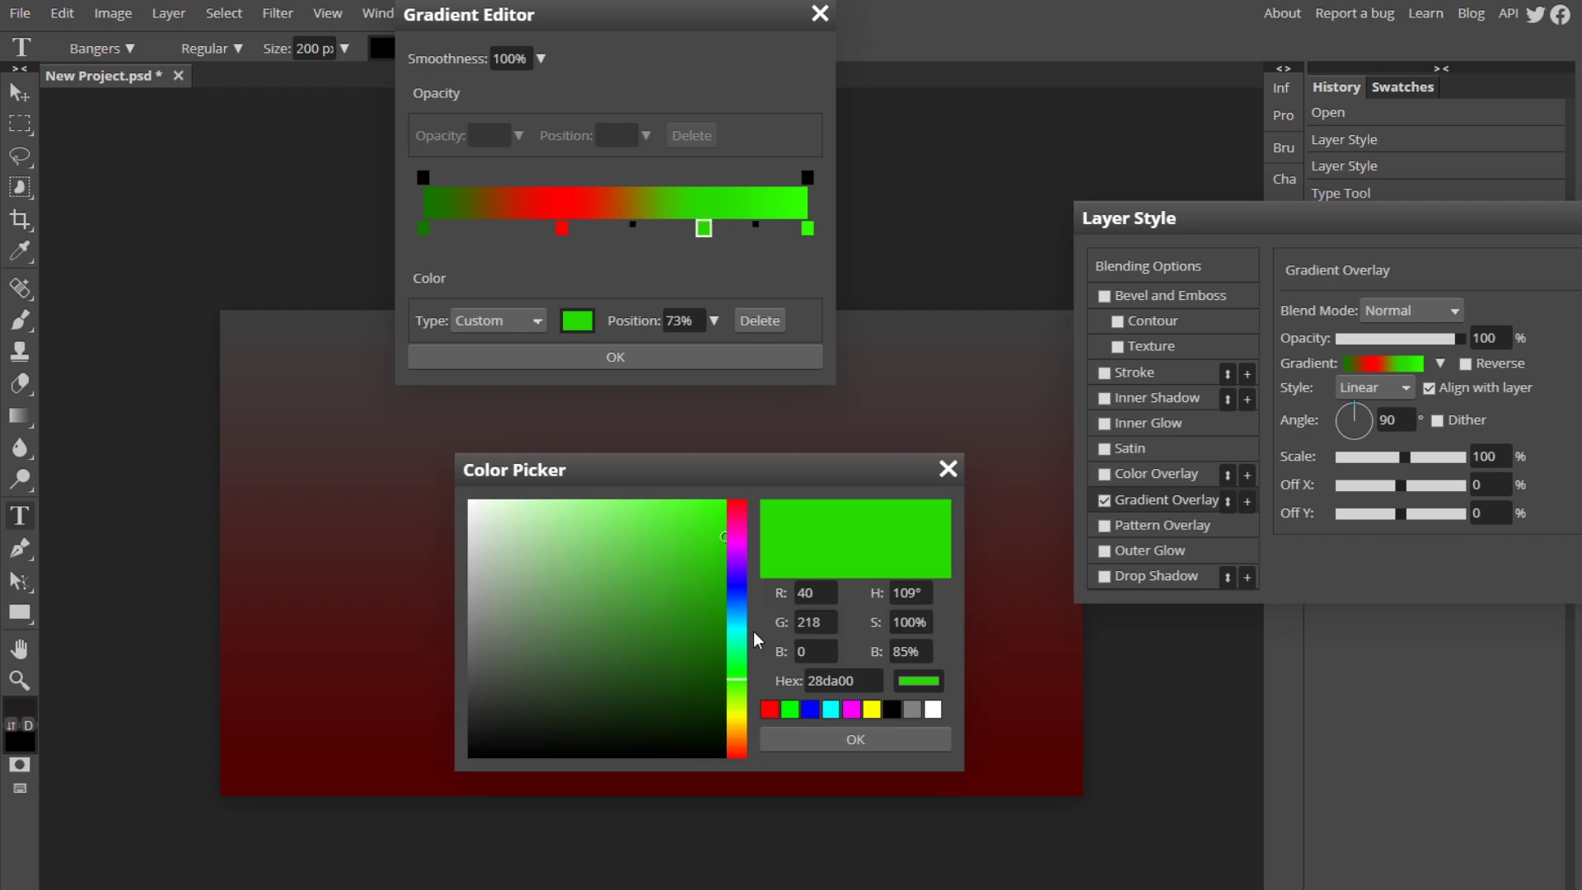
{"action": "left_click", "coordinate": [736, 589]}
{"action": "left_click", "coordinate": [849, 738]}
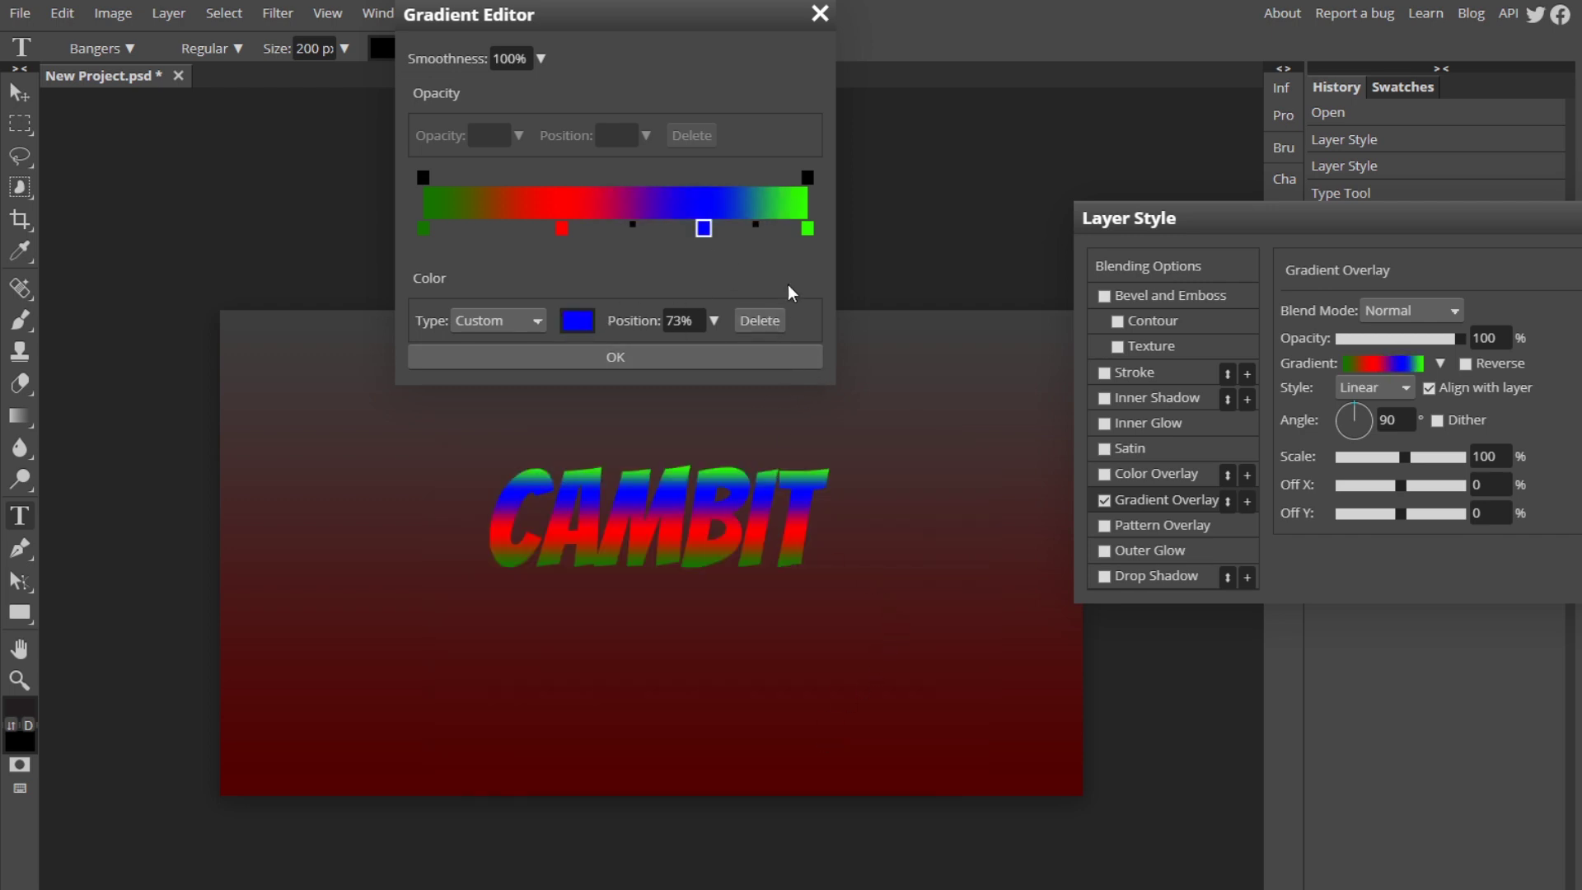
{"action": "left_click", "coordinate": [719, 332]}
{"action": "left_click_drag", "start_coordinate": [703, 350], "coordinate": [723, 350]}
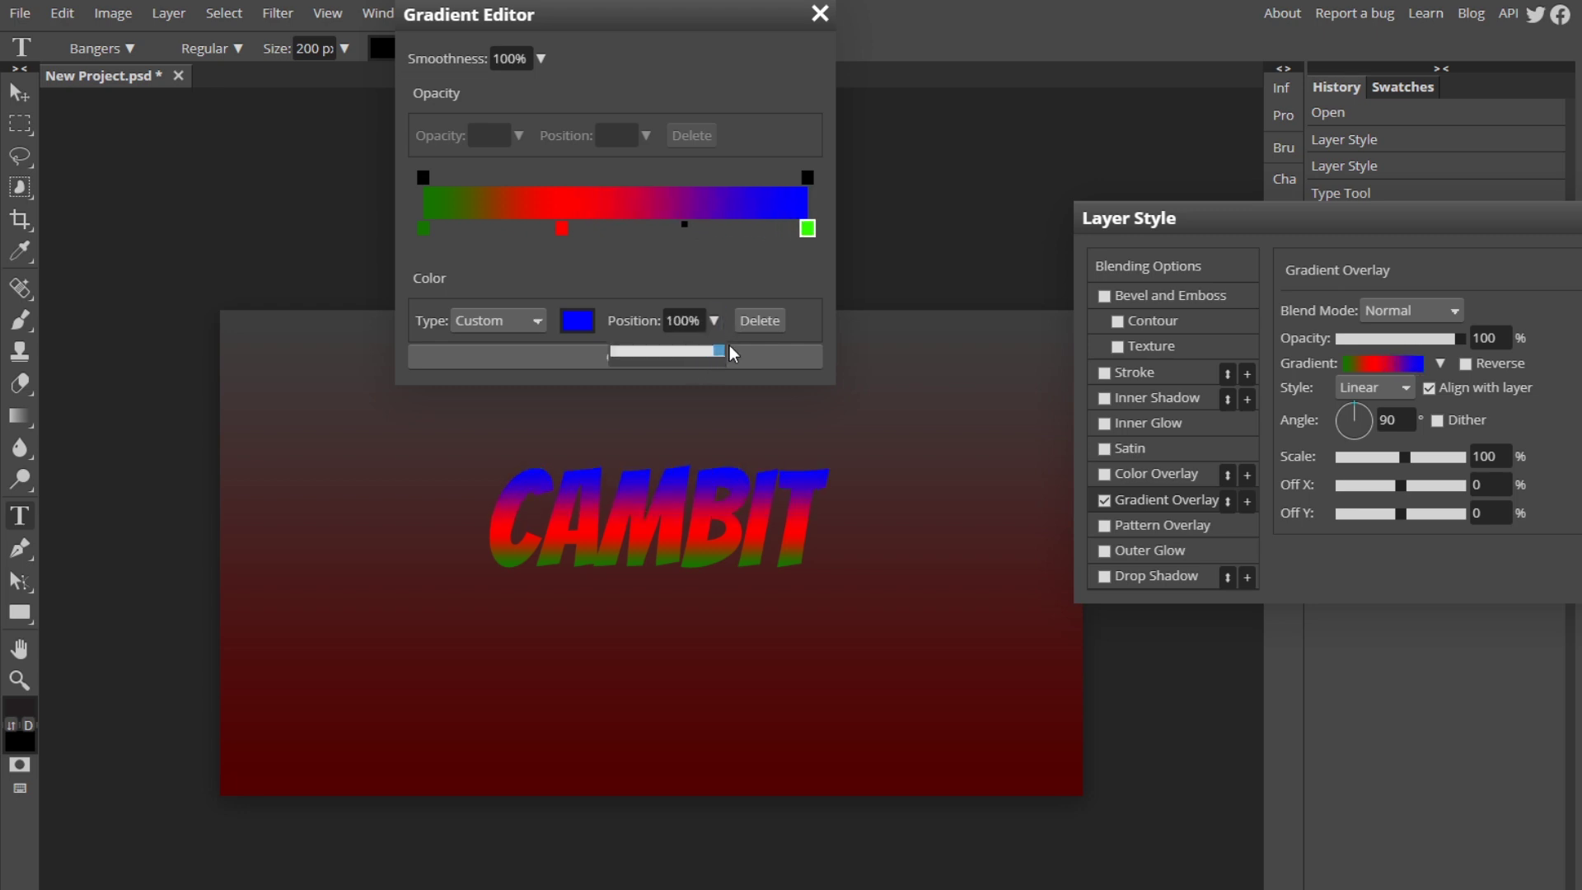
{"action": "key", "text": "Escape"}
{"action": "left_click", "coordinate": [616, 358]}
Step: Narrow the gradient overlay scale to 69% and test the overlay opacity
{"action": "left_click_drag", "start_coordinate": [1292, 231], "coordinate": [1249, 215]}
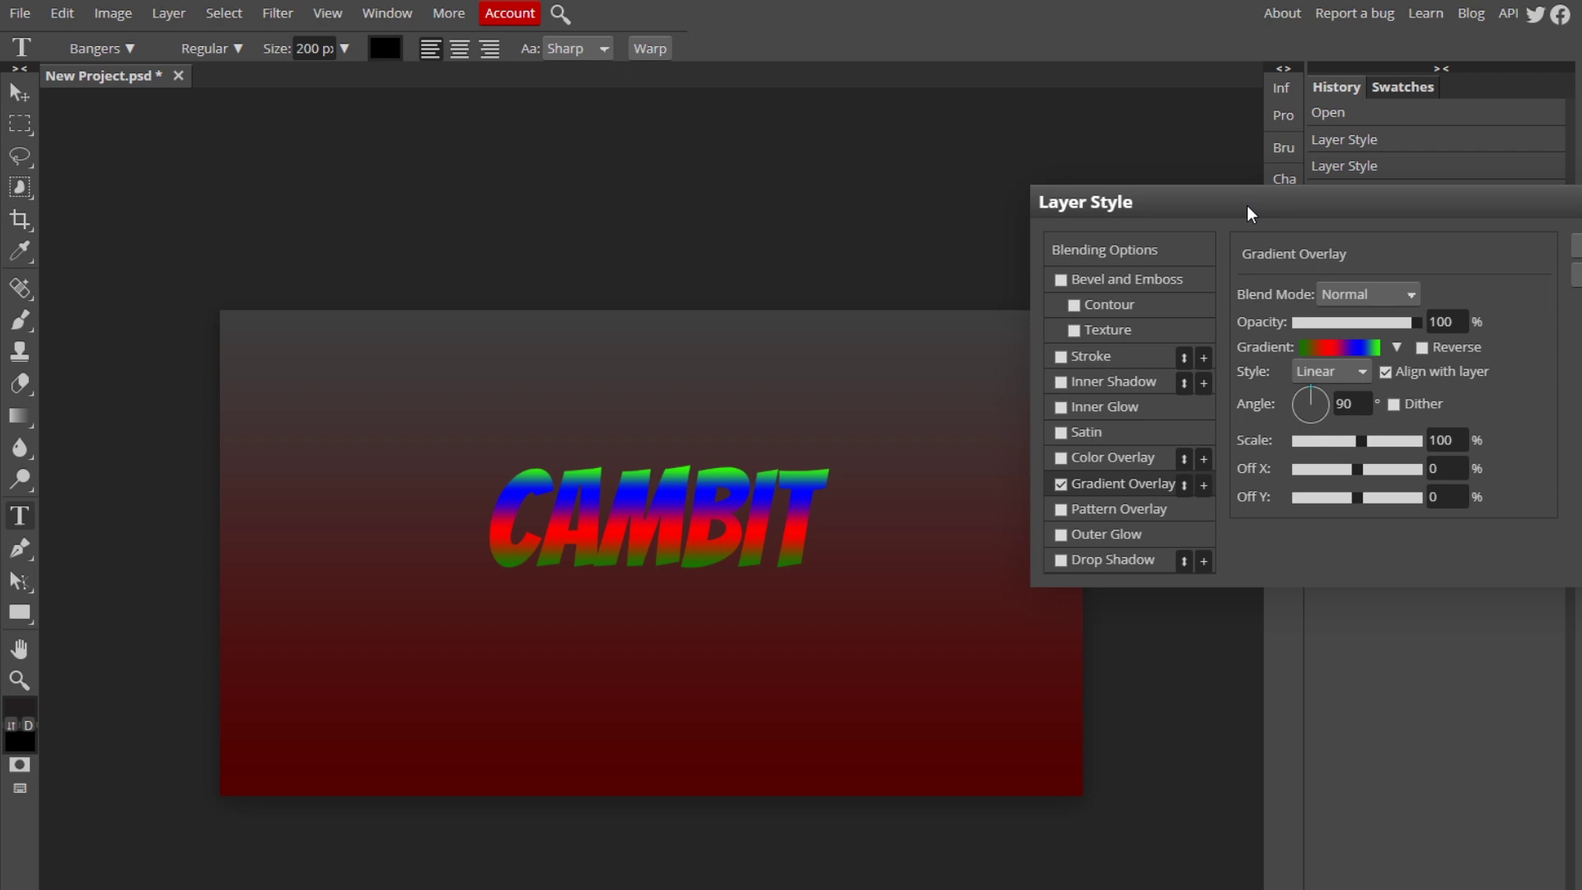
{"action": "mouse_move", "coordinate": [1356, 437]}
{"action": "left_mouse_down"}
{"action": "mouse_move", "coordinate": [1431, 424]}
{"action": "mouse_move", "coordinate": [1215, 437]}
{"action": "mouse_move", "coordinate": [1369, 428]}
{"action": "mouse_move", "coordinate": [1323, 436]}
{"action": "mouse_move", "coordinate": [1389, 441]}
{"action": "mouse_move", "coordinate": [1366, 437]}
{"action": "mouse_move", "coordinate": [1357, 466]}
{"action": "mouse_move", "coordinate": [1406, 431]}
{"action": "mouse_move", "coordinate": [1352, 442]}
{"action": "left_mouse_up"}
{"action": "left_click_drag", "start_coordinate": [1415, 322], "coordinate": [1471, 305]}
Step: Restore overlay opacity to 100% and compare Multiply, Screen and Linear Dodge before keeping Normal blending
{"action": "left_click", "coordinate": [1340, 326]}
{"action": "left_click", "coordinate": [1368, 300]}
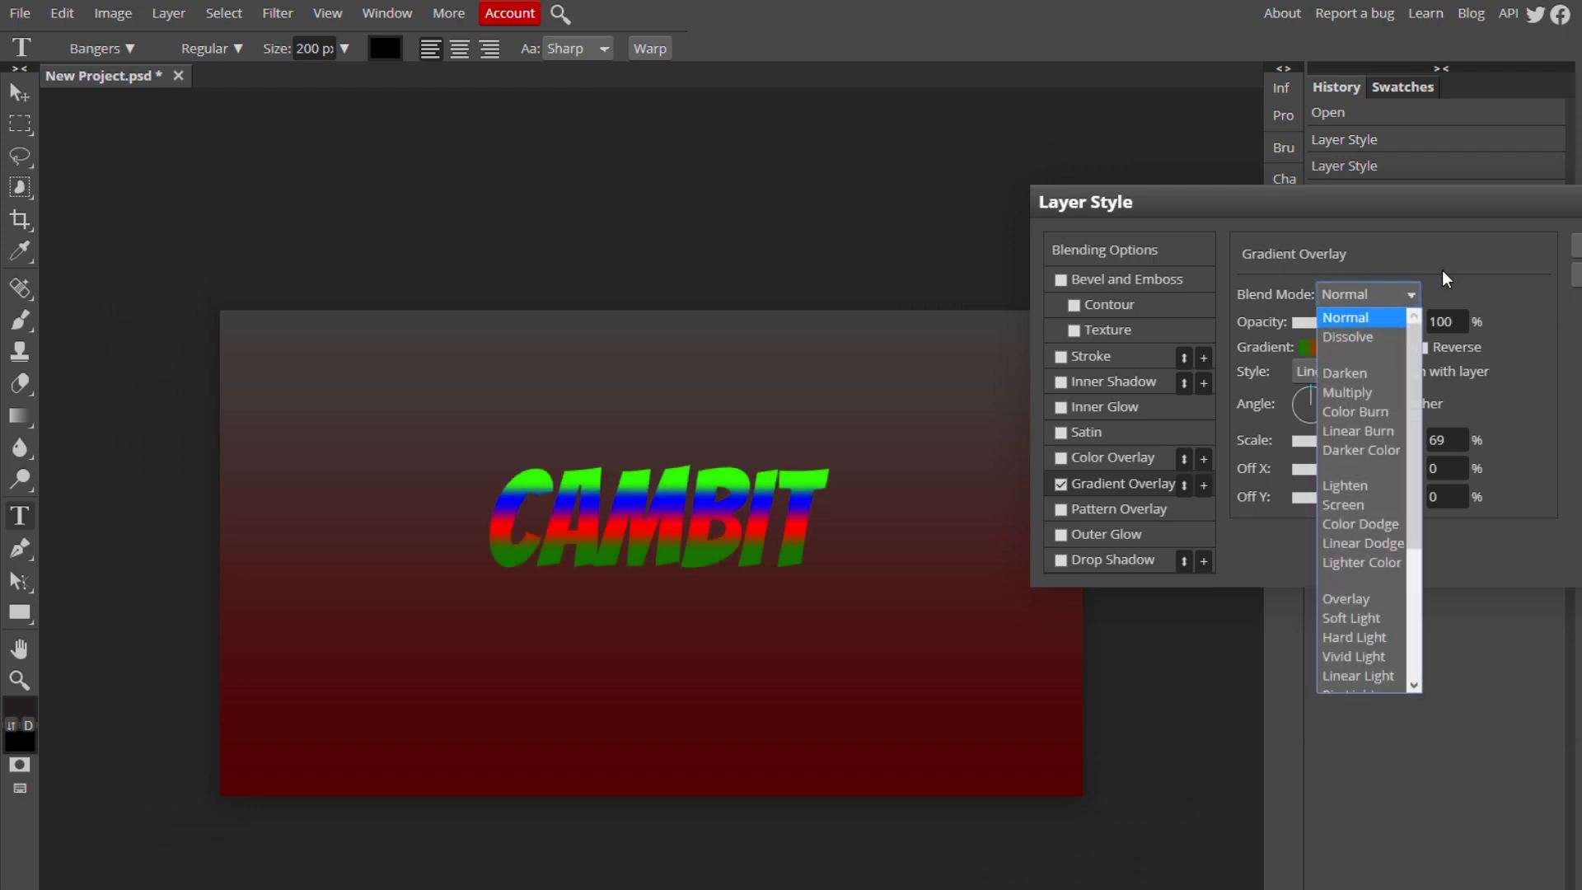
{"action": "left_click", "coordinate": [1352, 392]}
{"action": "left_click", "coordinate": [1400, 295]}
{"action": "left_click", "coordinate": [1368, 509]}
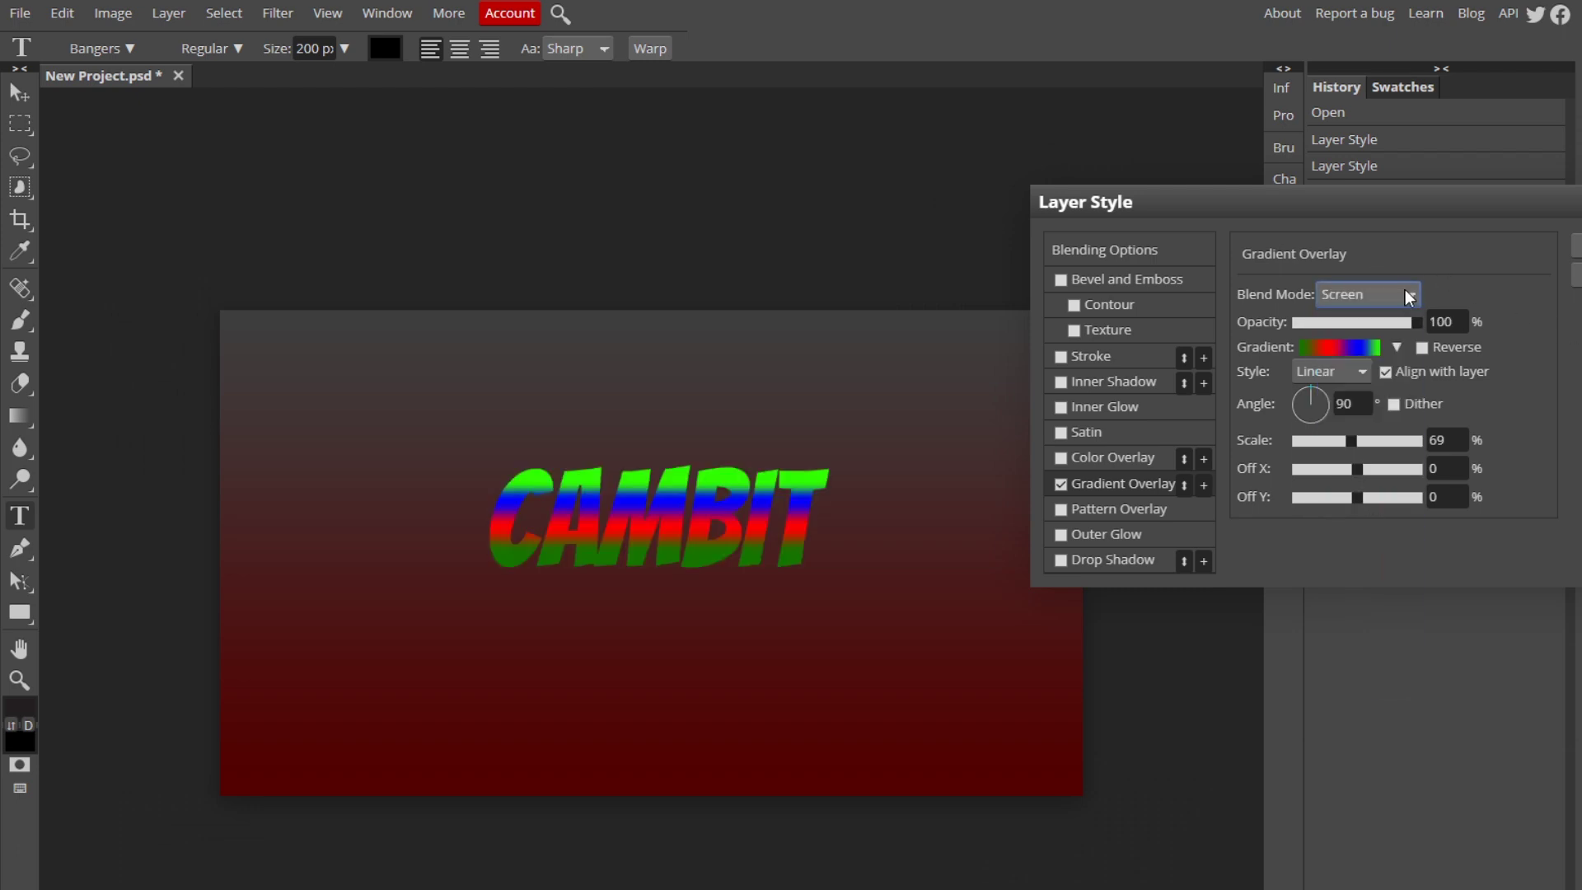
{"action": "left_click", "coordinate": [1406, 292]}
{"action": "left_click", "coordinate": [1363, 543]}
{"action": "left_click", "coordinate": [1396, 293]}
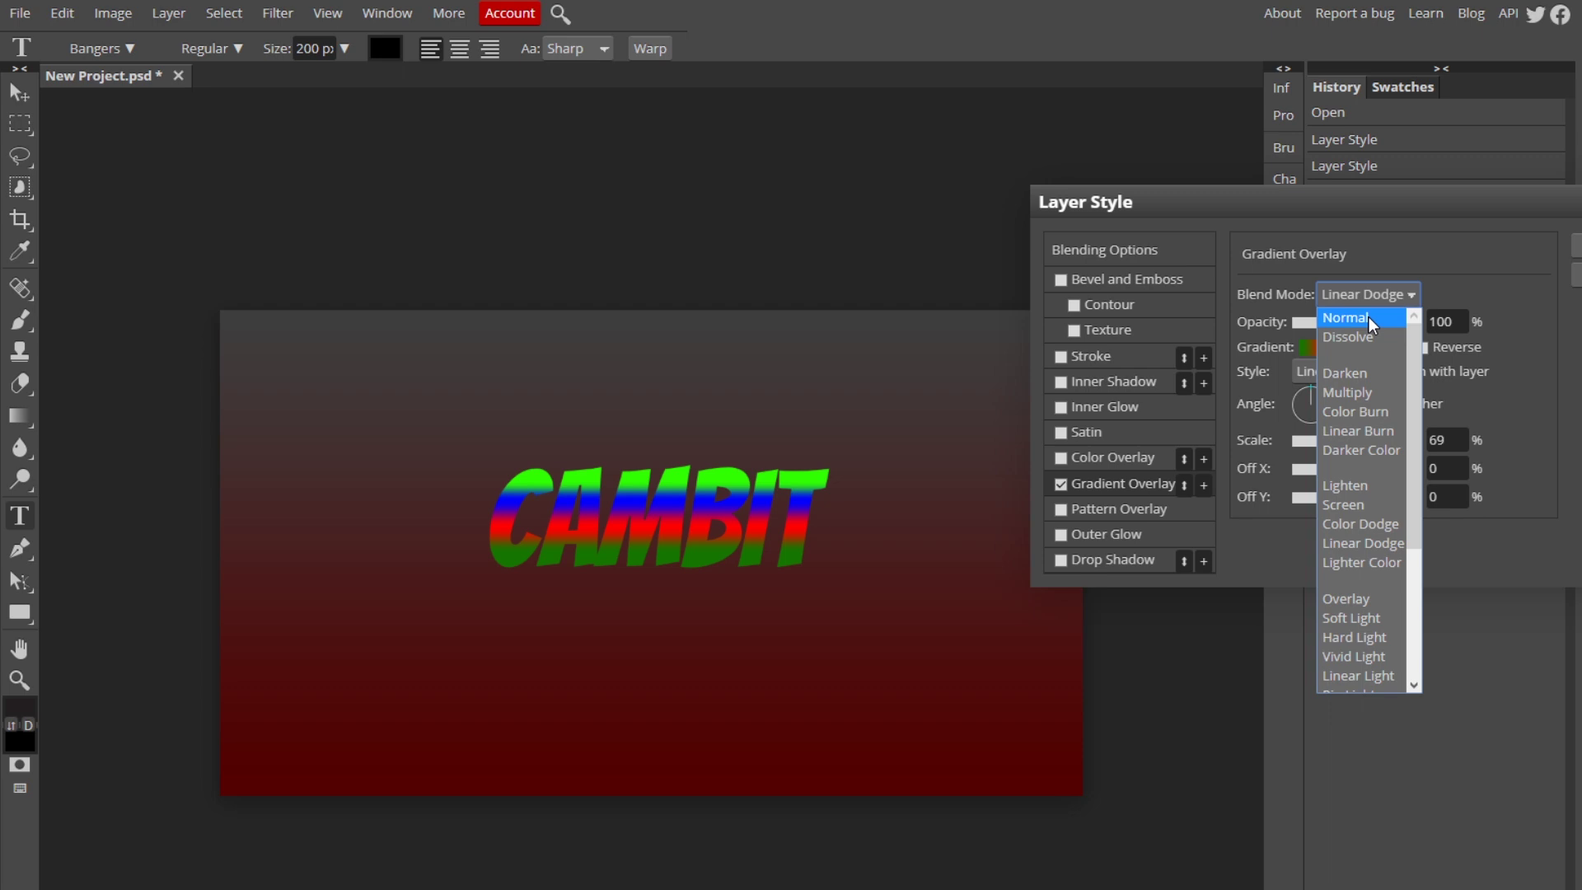
{"action": "left_click", "coordinate": [1368, 317]}
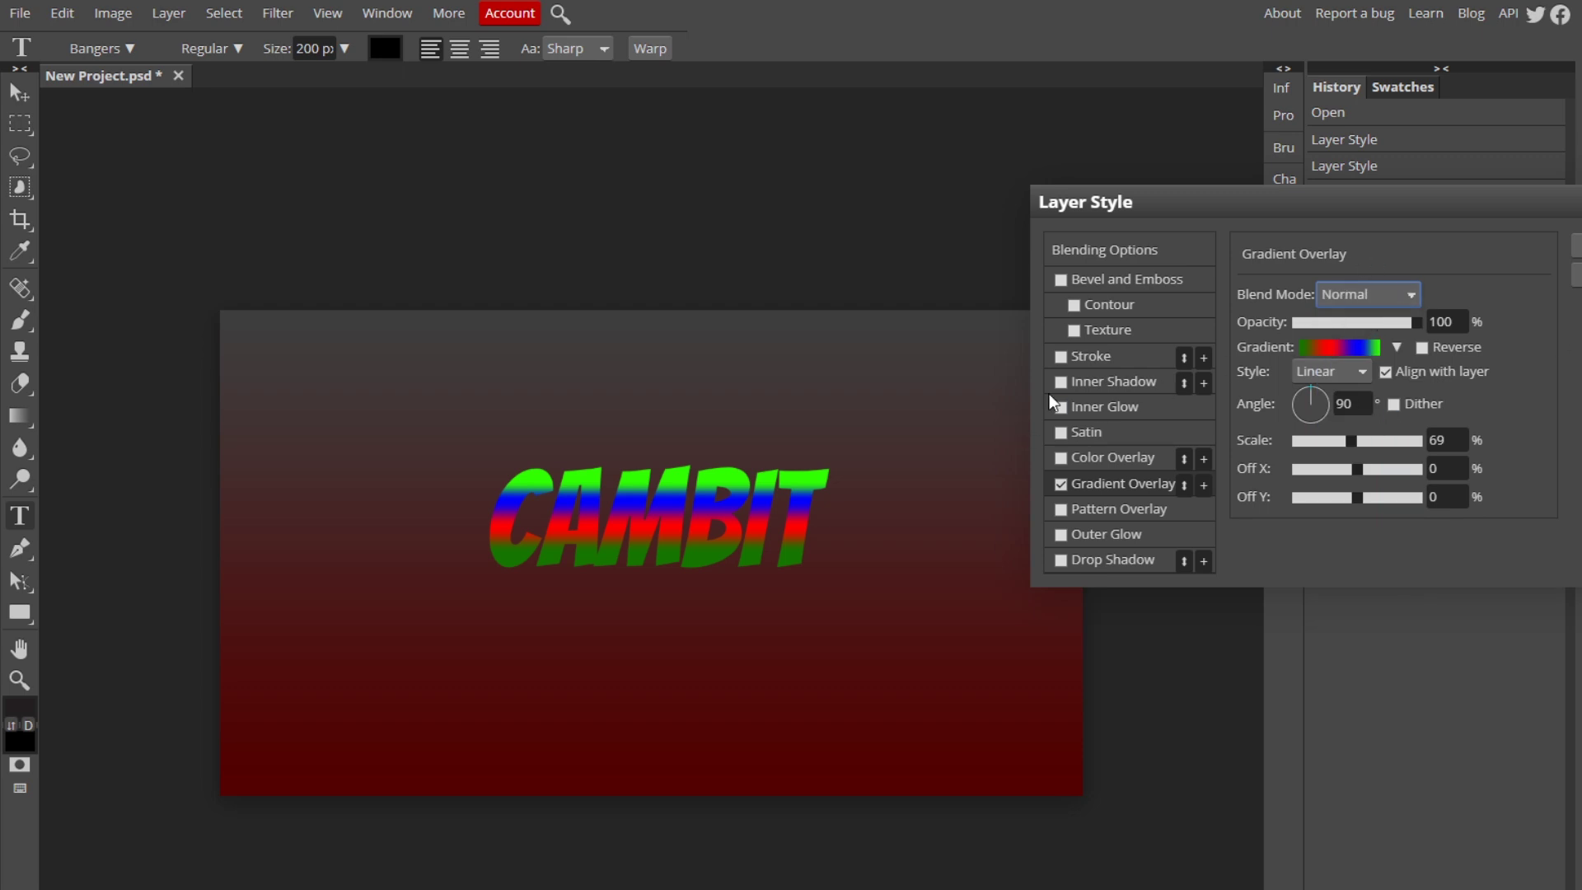
{"action": "left_click", "coordinate": [1370, 289]}
{"action": "left_click", "coordinate": [1437, 265]}
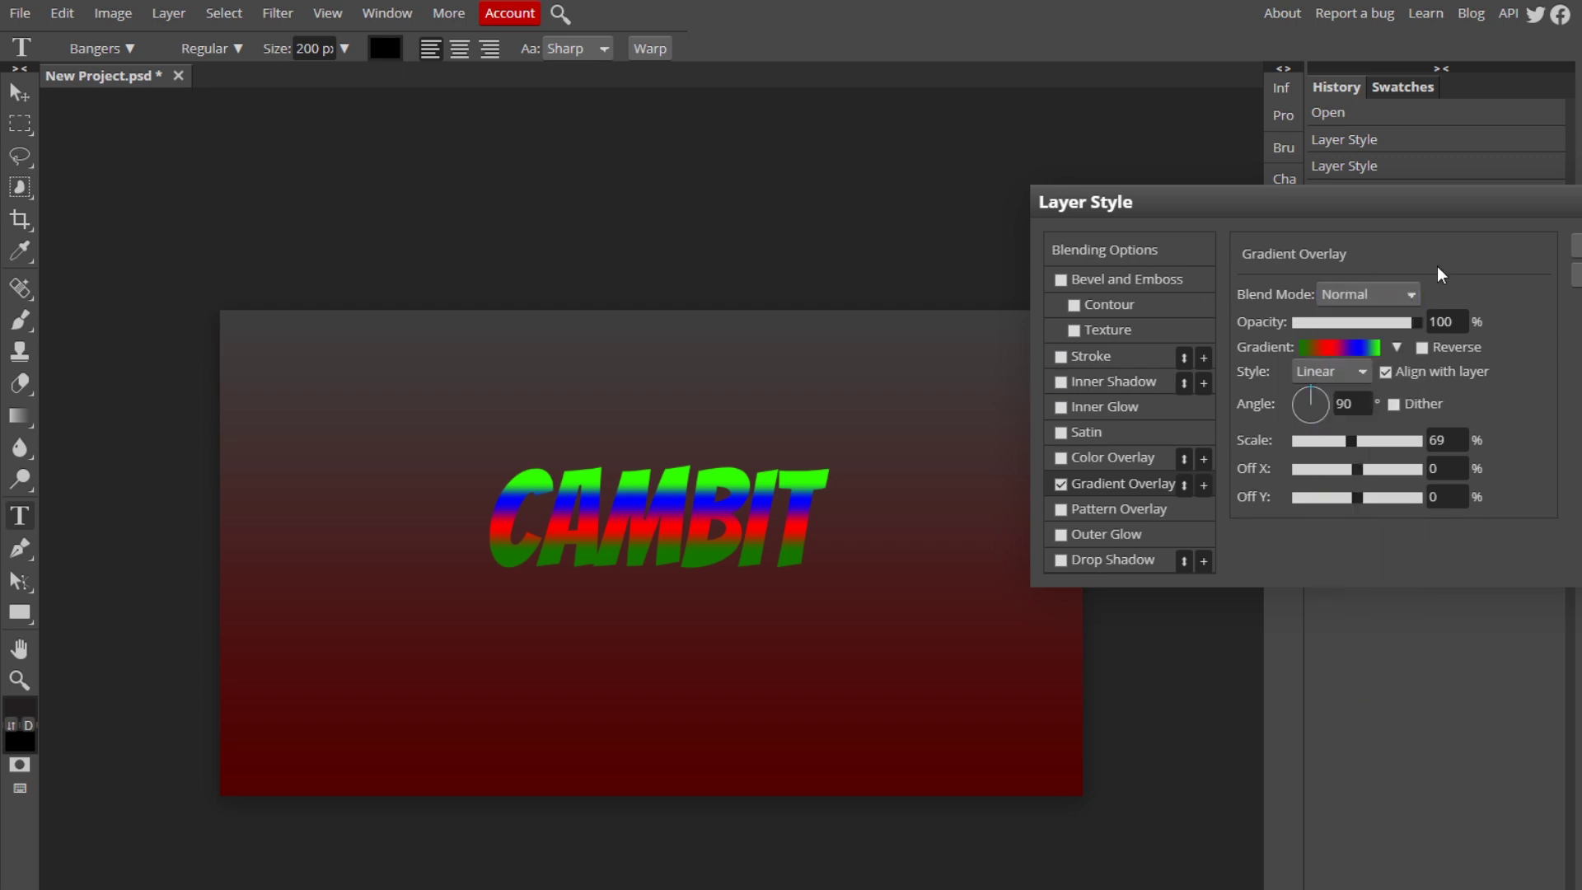
Step: Compare the gradient reversed and unreversed, leaving it in its original direction
{"action": "left_click", "coordinate": [1441, 349]}
{"action": "left_click", "coordinate": [1424, 342]}
{"action": "left_click", "coordinate": [1424, 342]}
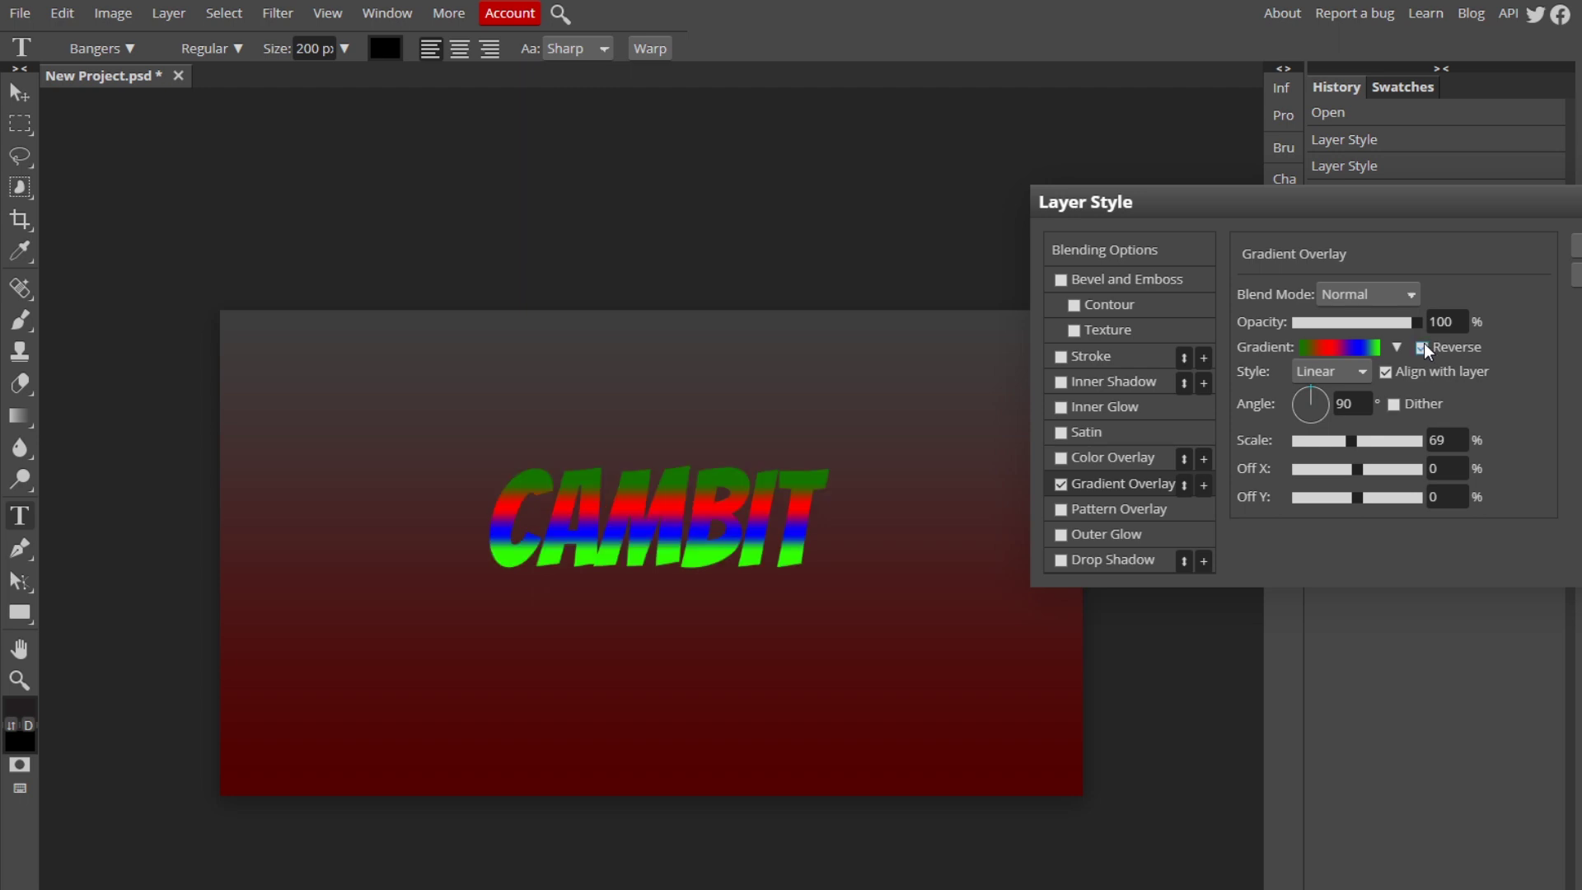
{"action": "left_click", "coordinate": [1424, 344]}
{"action": "left_click", "coordinate": [1356, 379]}
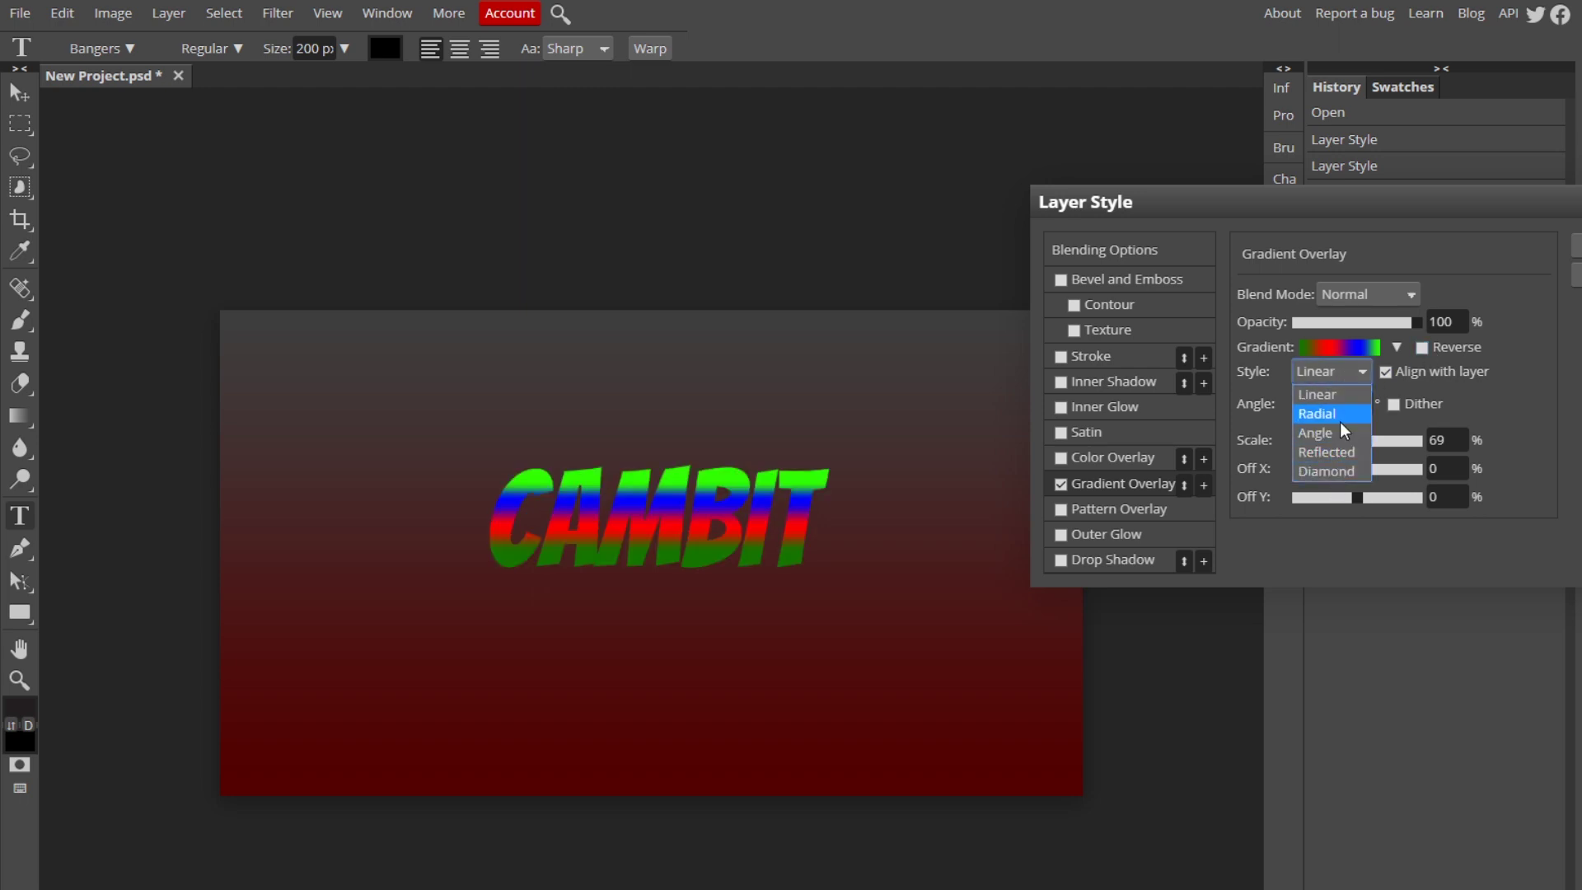
Step: Preview the Radial, Angle, Reflected and Diamond gradient overlay styles
{"action": "left_click", "coordinate": [1342, 413]}
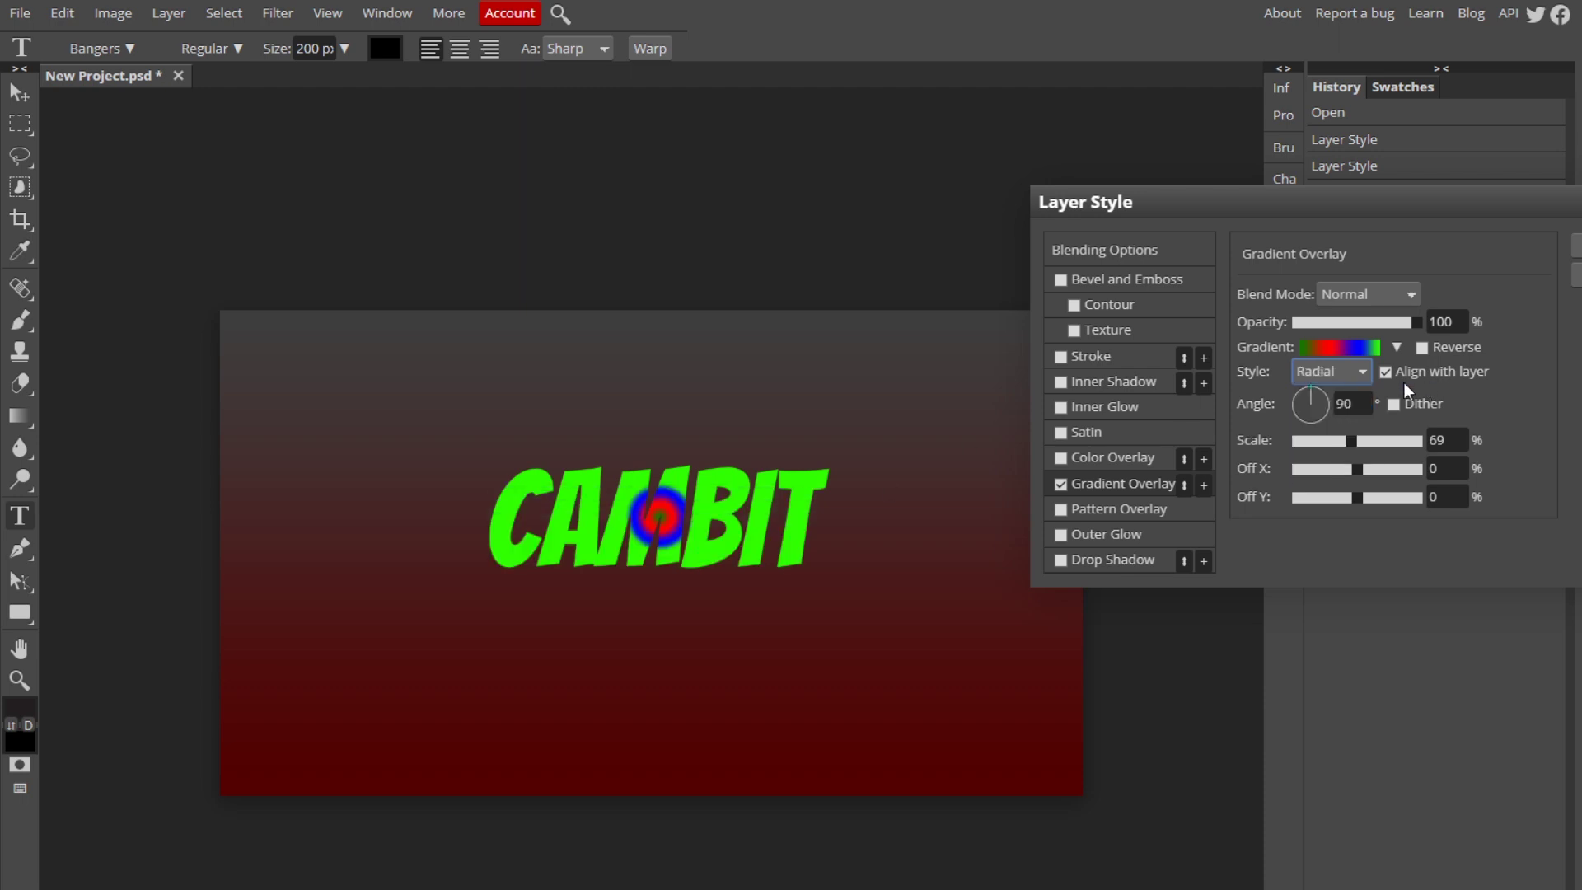
{"action": "left_click", "coordinate": [1421, 349]}
{"action": "left_click", "coordinate": [1421, 350]}
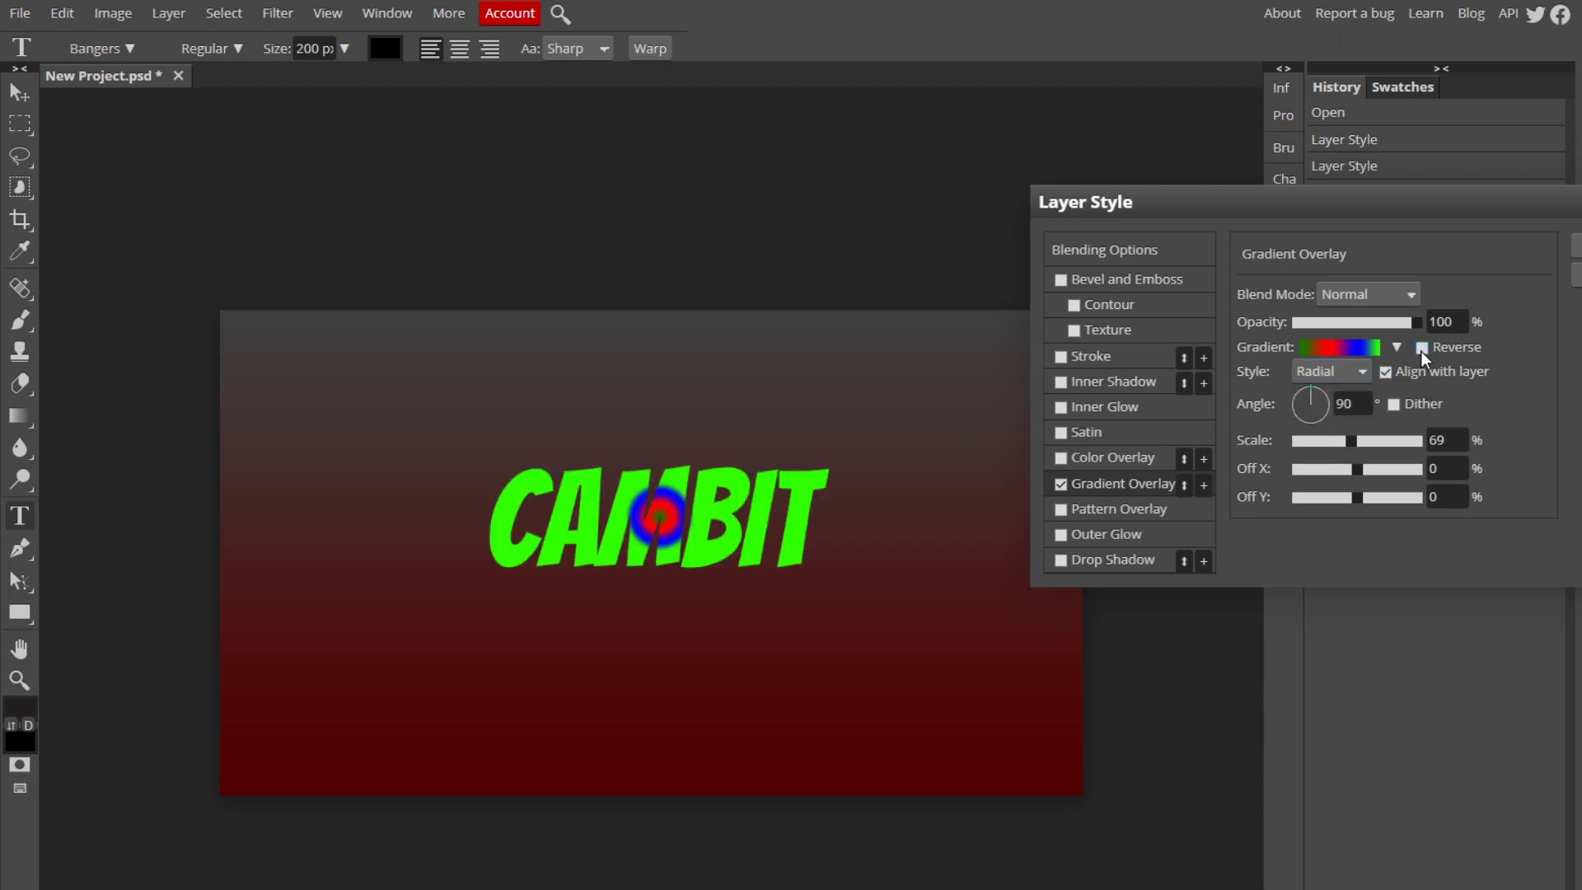
{"action": "left_click", "coordinate": [1292, 373]}
{"action": "left_click", "coordinate": [1353, 433]}
{"action": "left_click", "coordinate": [1335, 372]}
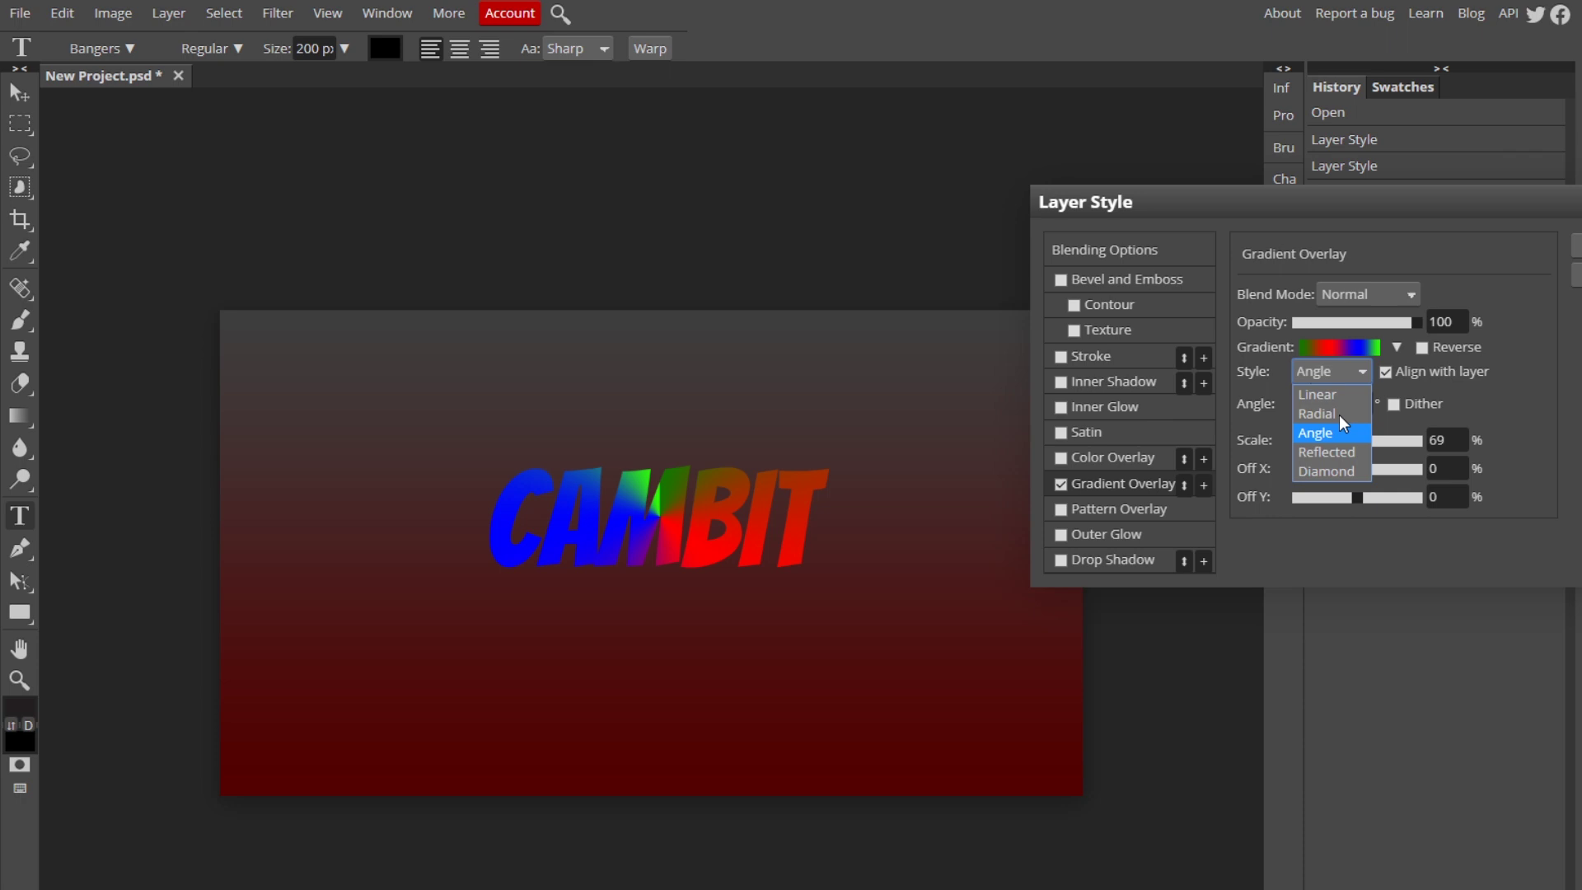
{"action": "left_click", "coordinate": [1329, 451]}
{"action": "left_click", "coordinate": [1365, 374]}
{"action": "left_click", "coordinate": [1357, 469]}
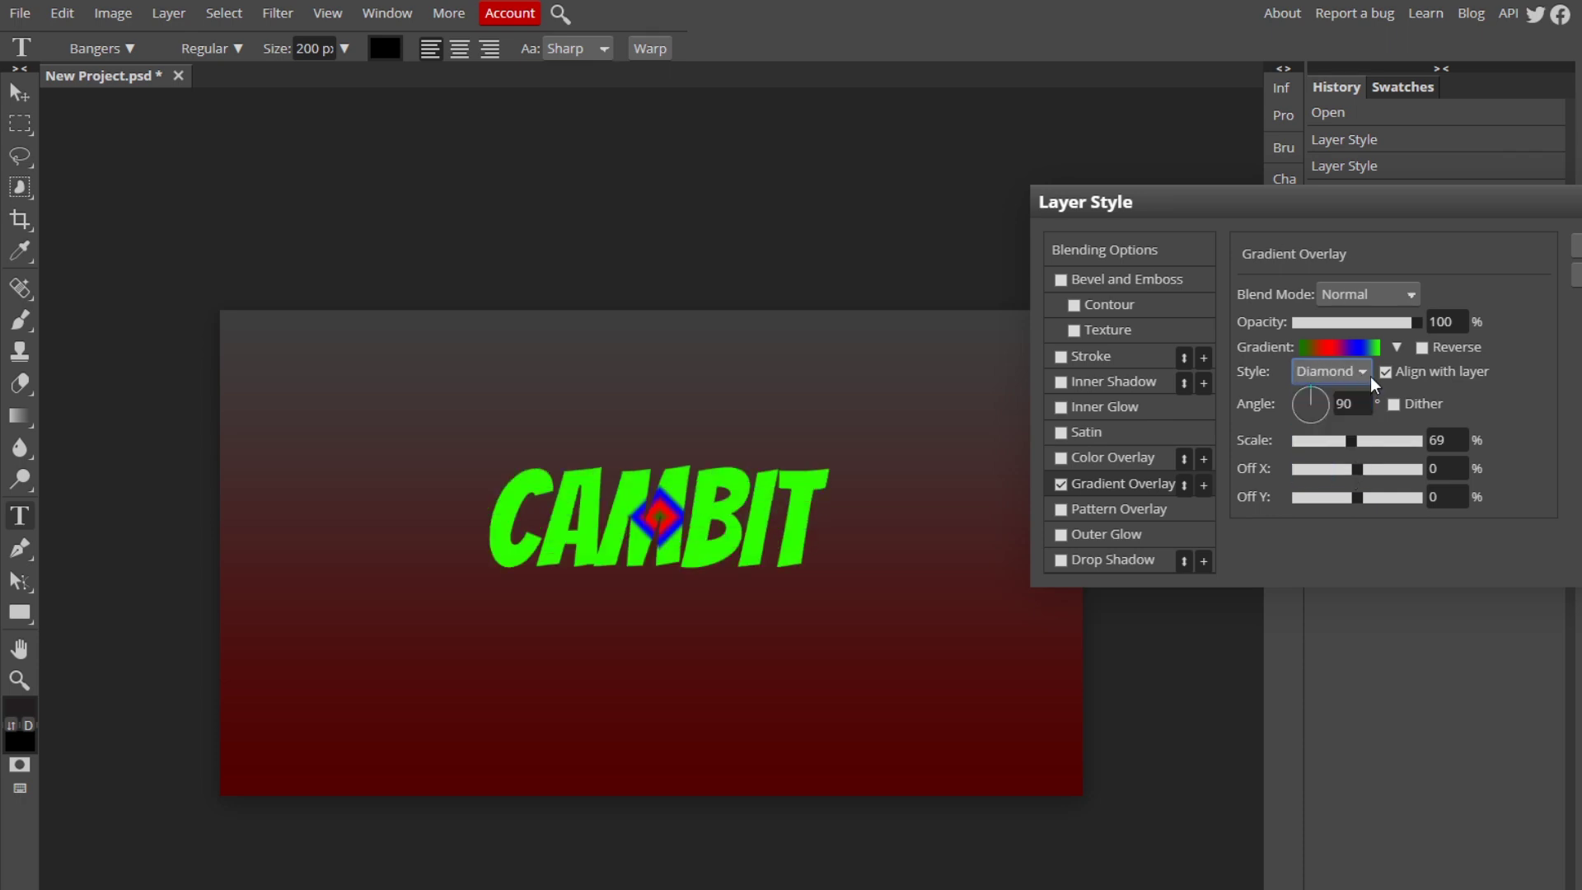
Step: Settle on the Linear style and enlarge the overlay scale to 252%
{"action": "left_click", "coordinate": [1357, 371]}
{"action": "left_click", "coordinate": [1353, 398]}
{"action": "left_click", "coordinate": [1347, 372]}
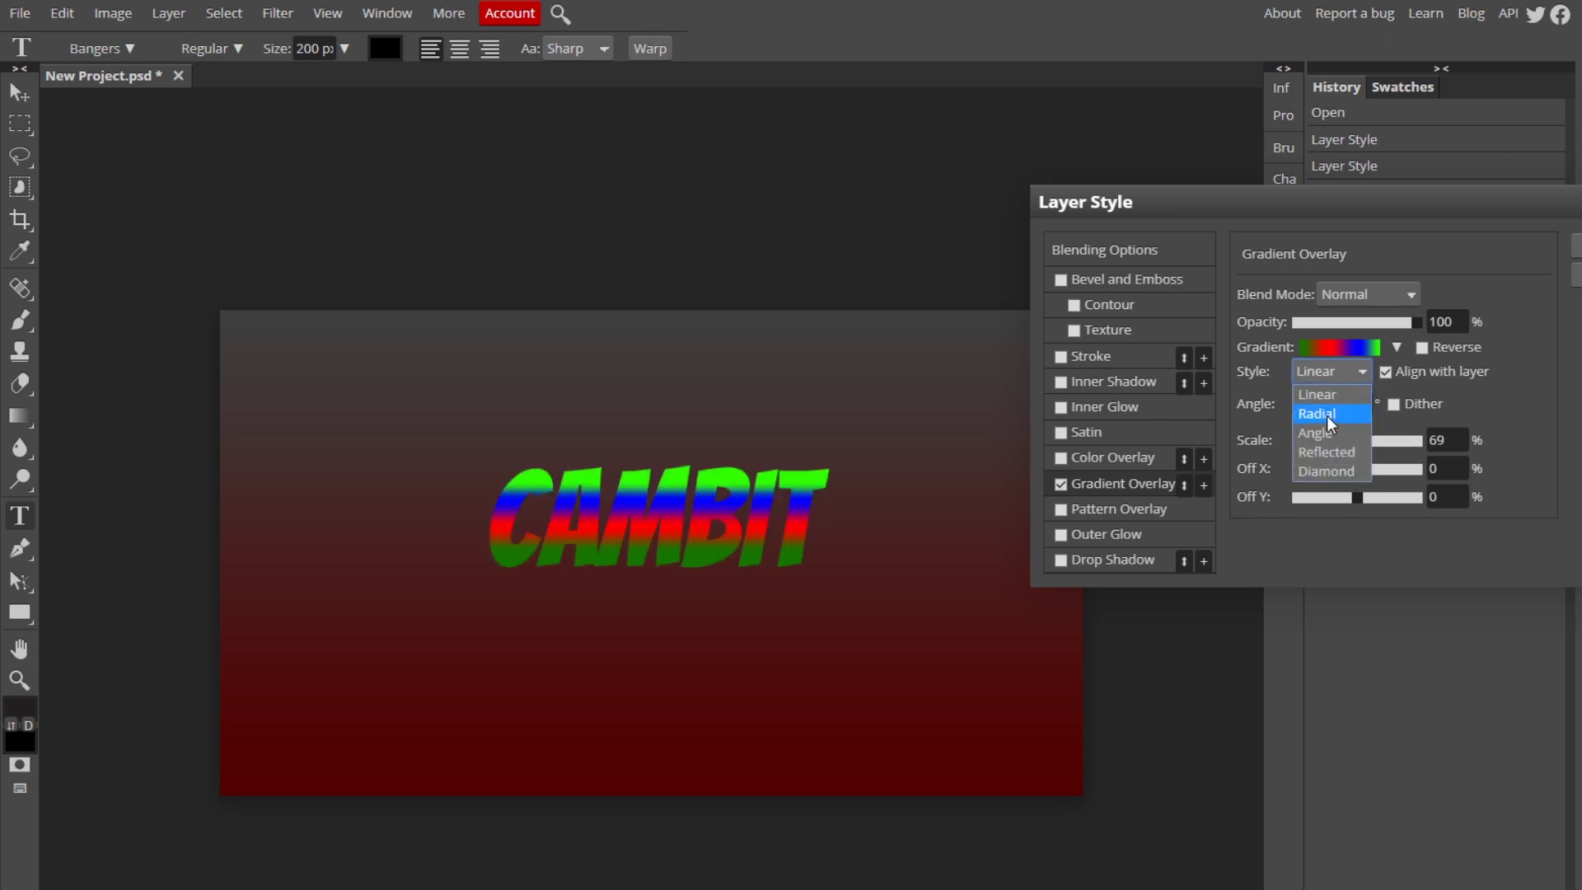
{"action": "left_click", "coordinate": [1327, 415]}
{"action": "left_click", "coordinate": [1344, 371]}
{"action": "left_click", "coordinate": [1338, 394]}
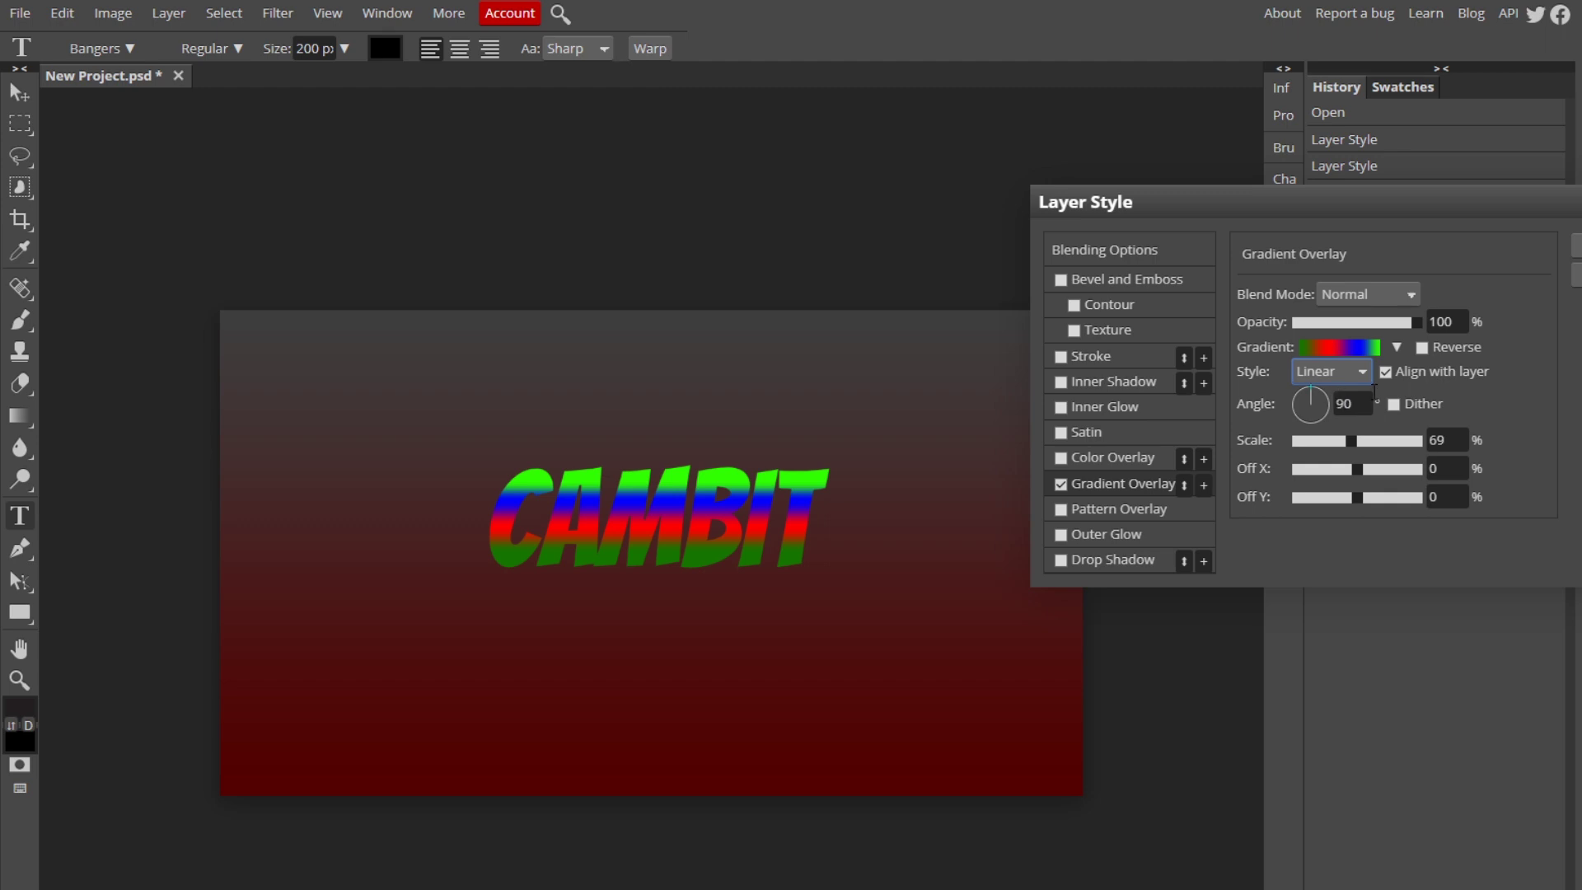
{"action": "left_click_drag", "start_coordinate": [1382, 441], "coordinate": [1389, 433]}
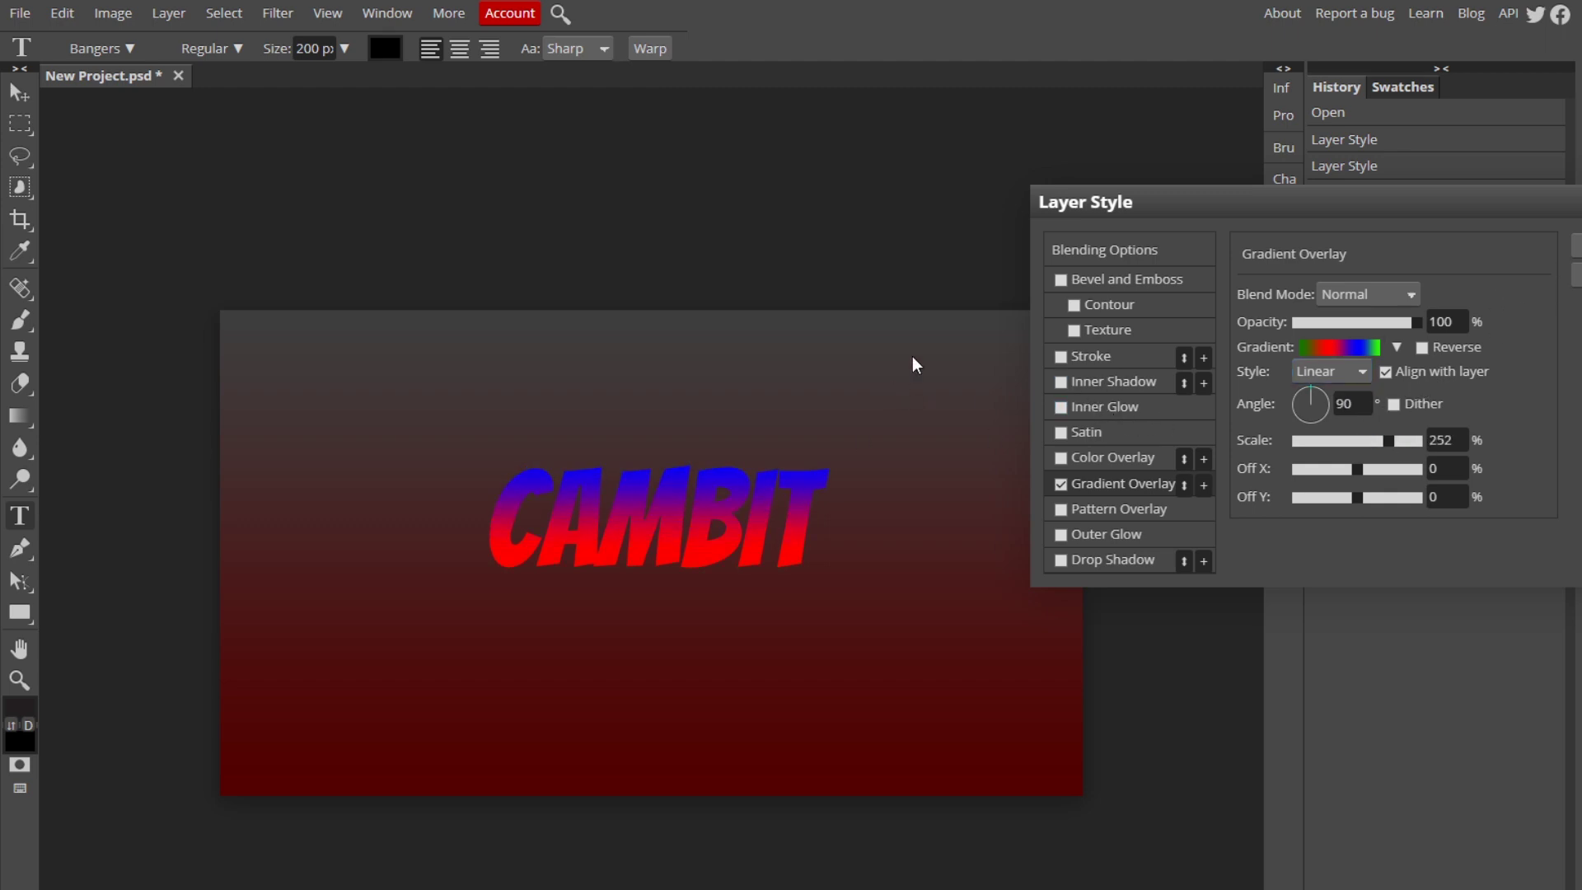
Step: Enable Inner Glow on CAMBIT and set its colour to blue
{"action": "left_click", "coordinate": [1061, 409]}
{"action": "left_click", "coordinate": [1134, 412]}
{"action": "left_click", "coordinate": [1253, 377]}
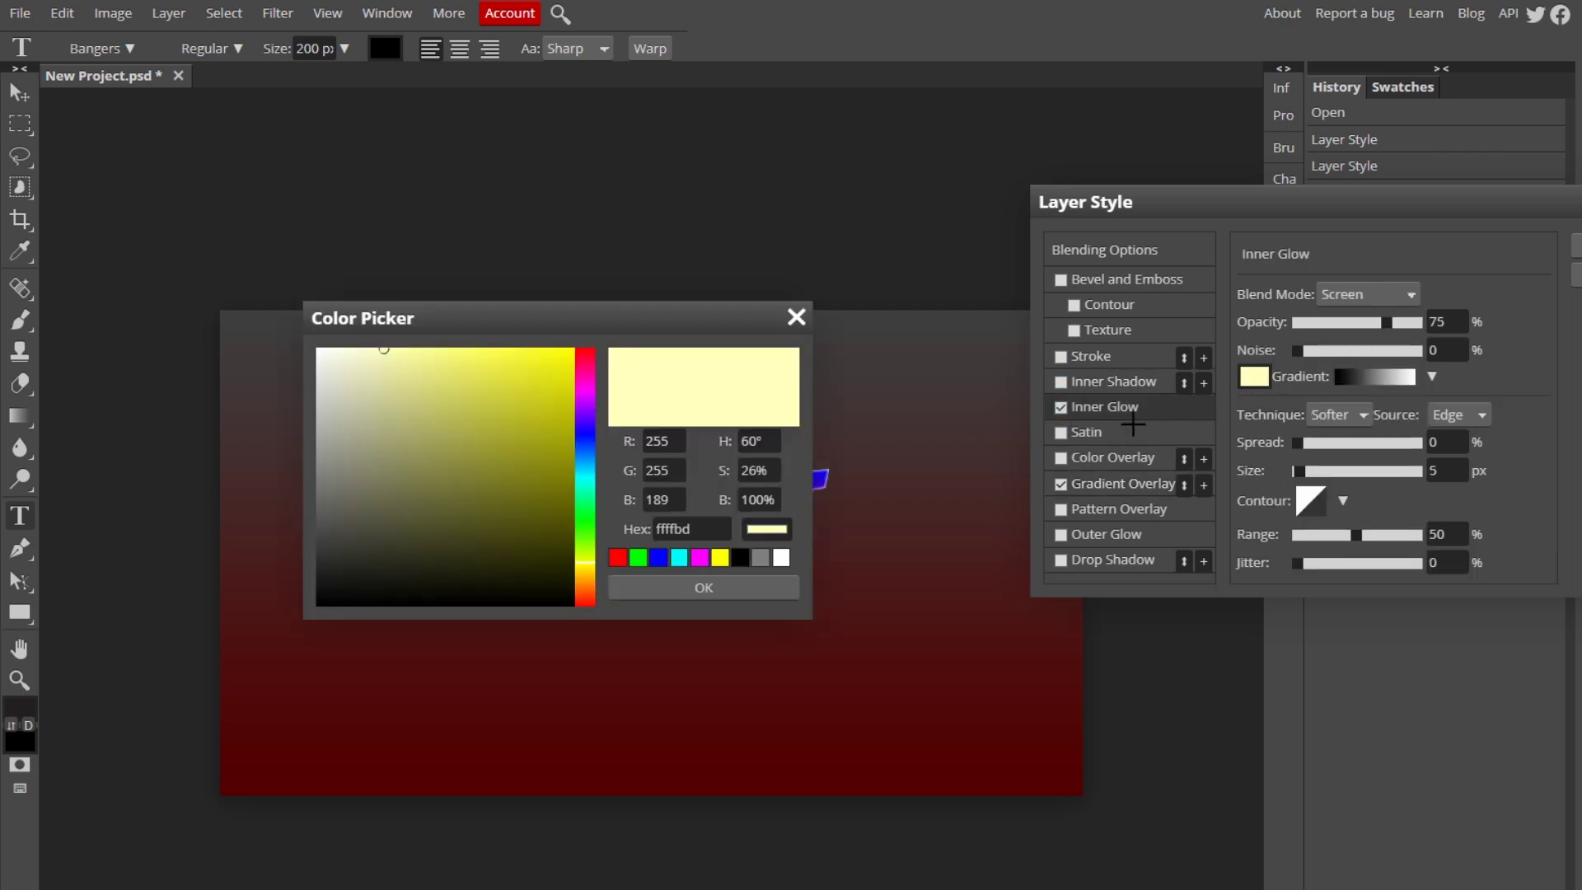
{"action": "left_click", "coordinate": [618, 558]}
{"action": "left_click_drag", "start_coordinate": [645, 321], "coordinate": [1374, 336]}
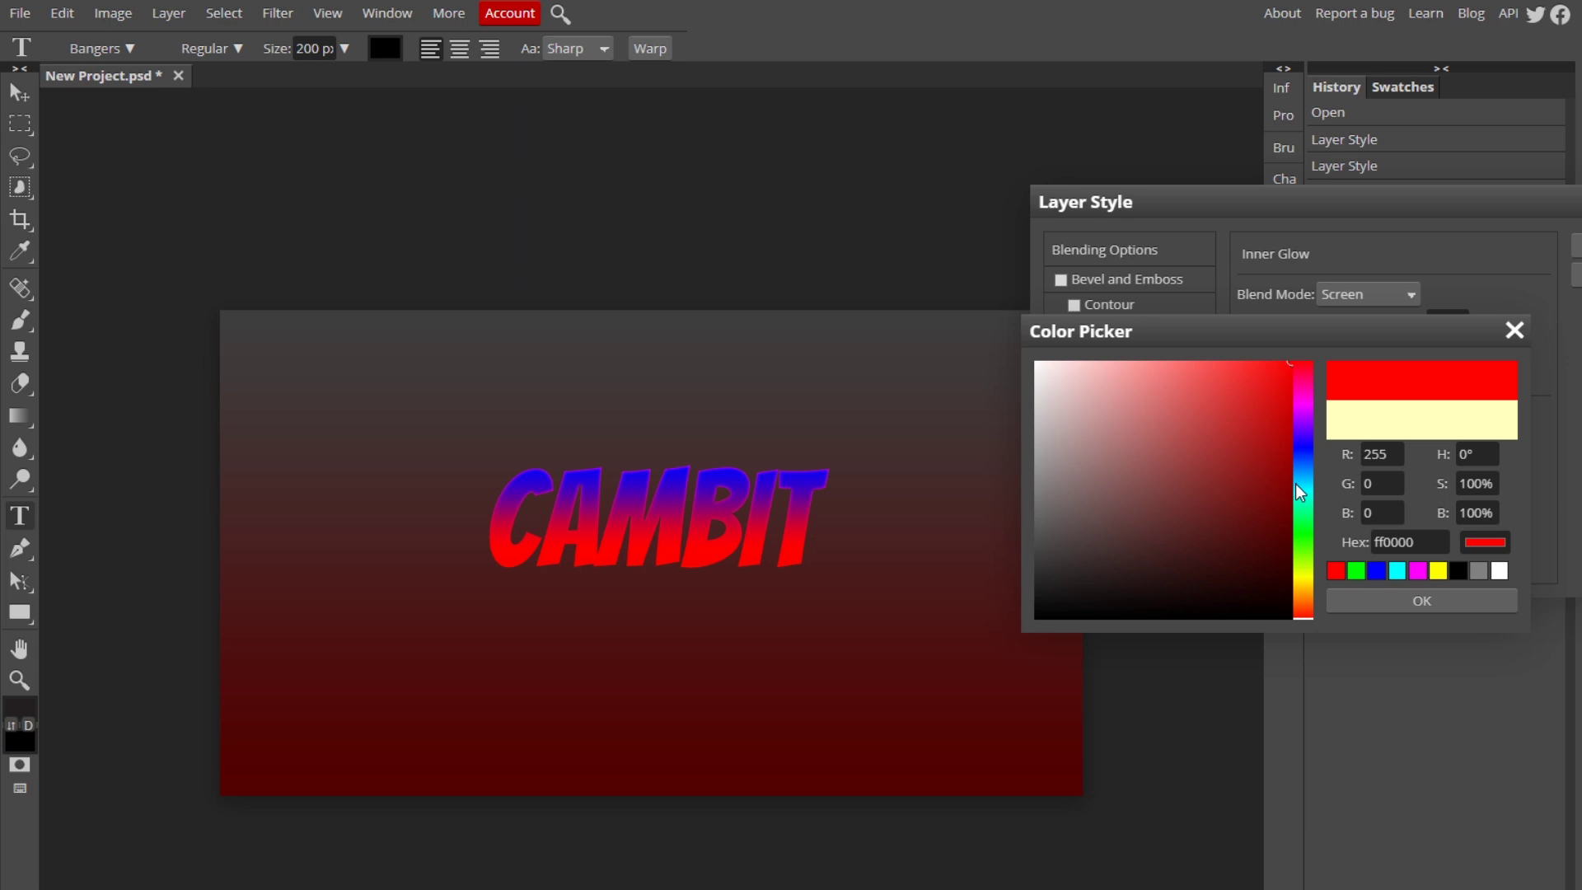
{"action": "left_click", "coordinate": [1304, 451]}
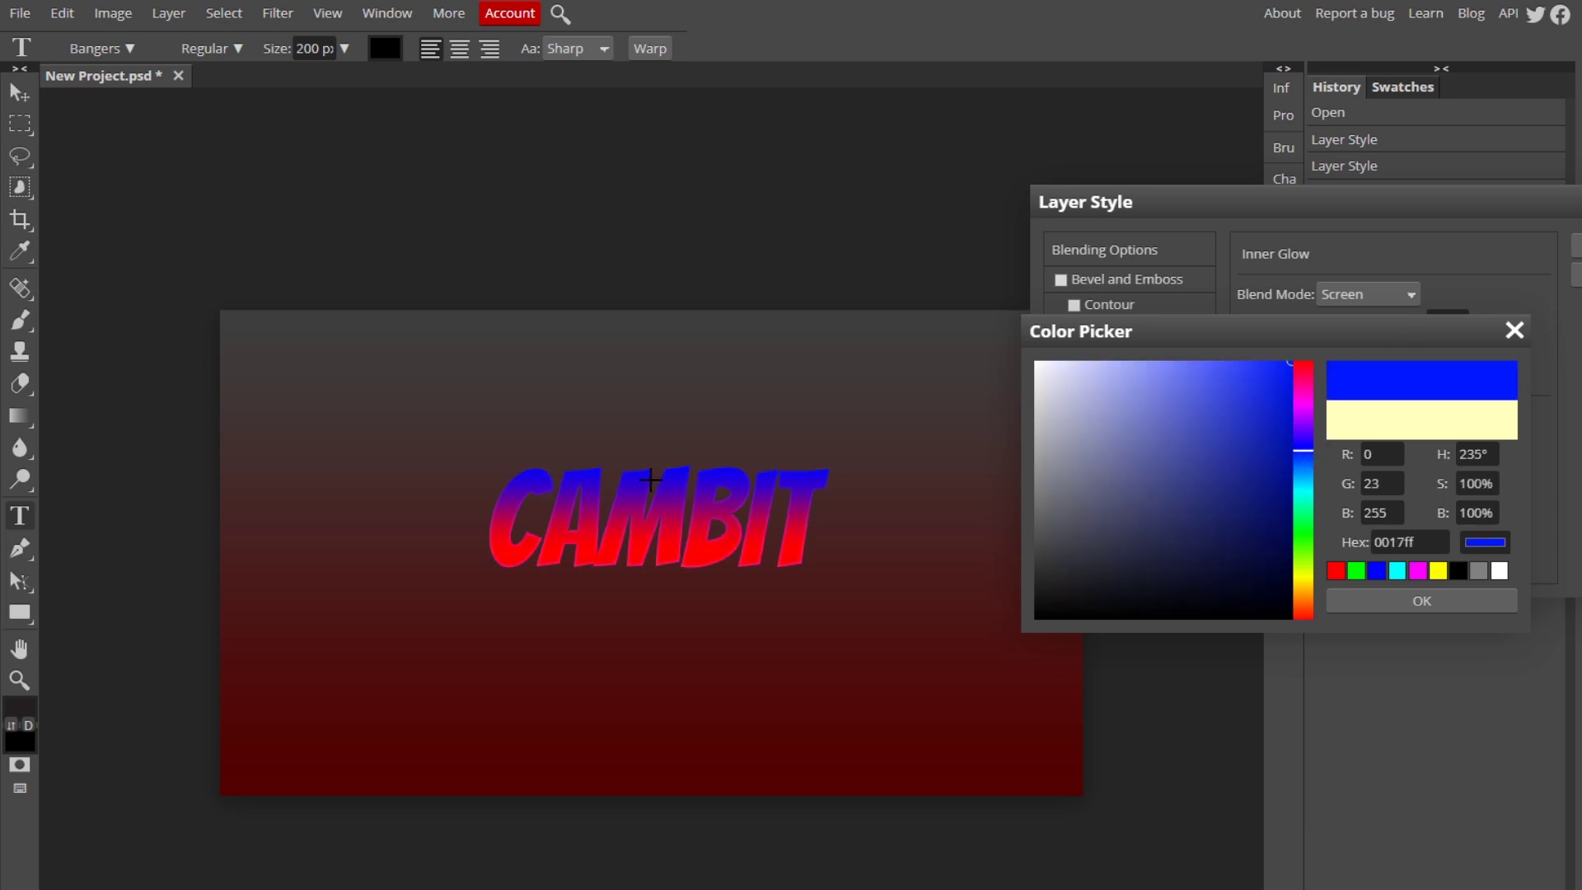
{"action": "left_click", "coordinate": [1419, 602]}
Step: Set the inner glow to Normal blend, 100% opacity and 50% spread
{"action": "left_click", "coordinate": [1368, 294]}
{"action": "left_click", "coordinate": [1356, 313]}
{"action": "double_click", "coordinate": [1434, 323]}
{"action": "type", "text": "100"}
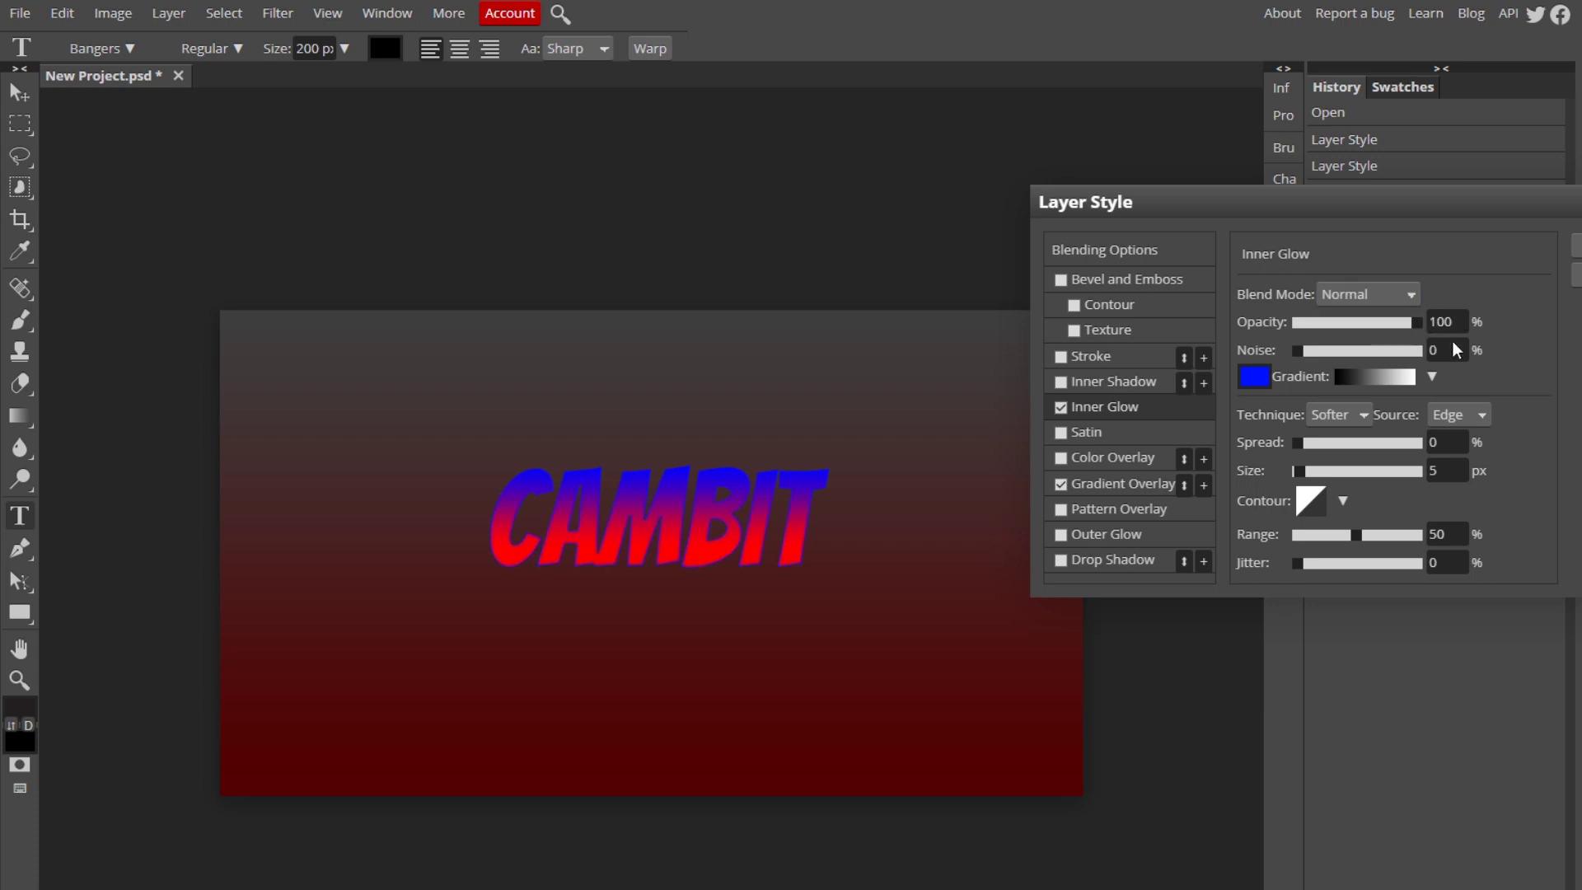
{"action": "left_click", "coordinate": [1310, 443]}
{"action": "key", "text": "Return"}
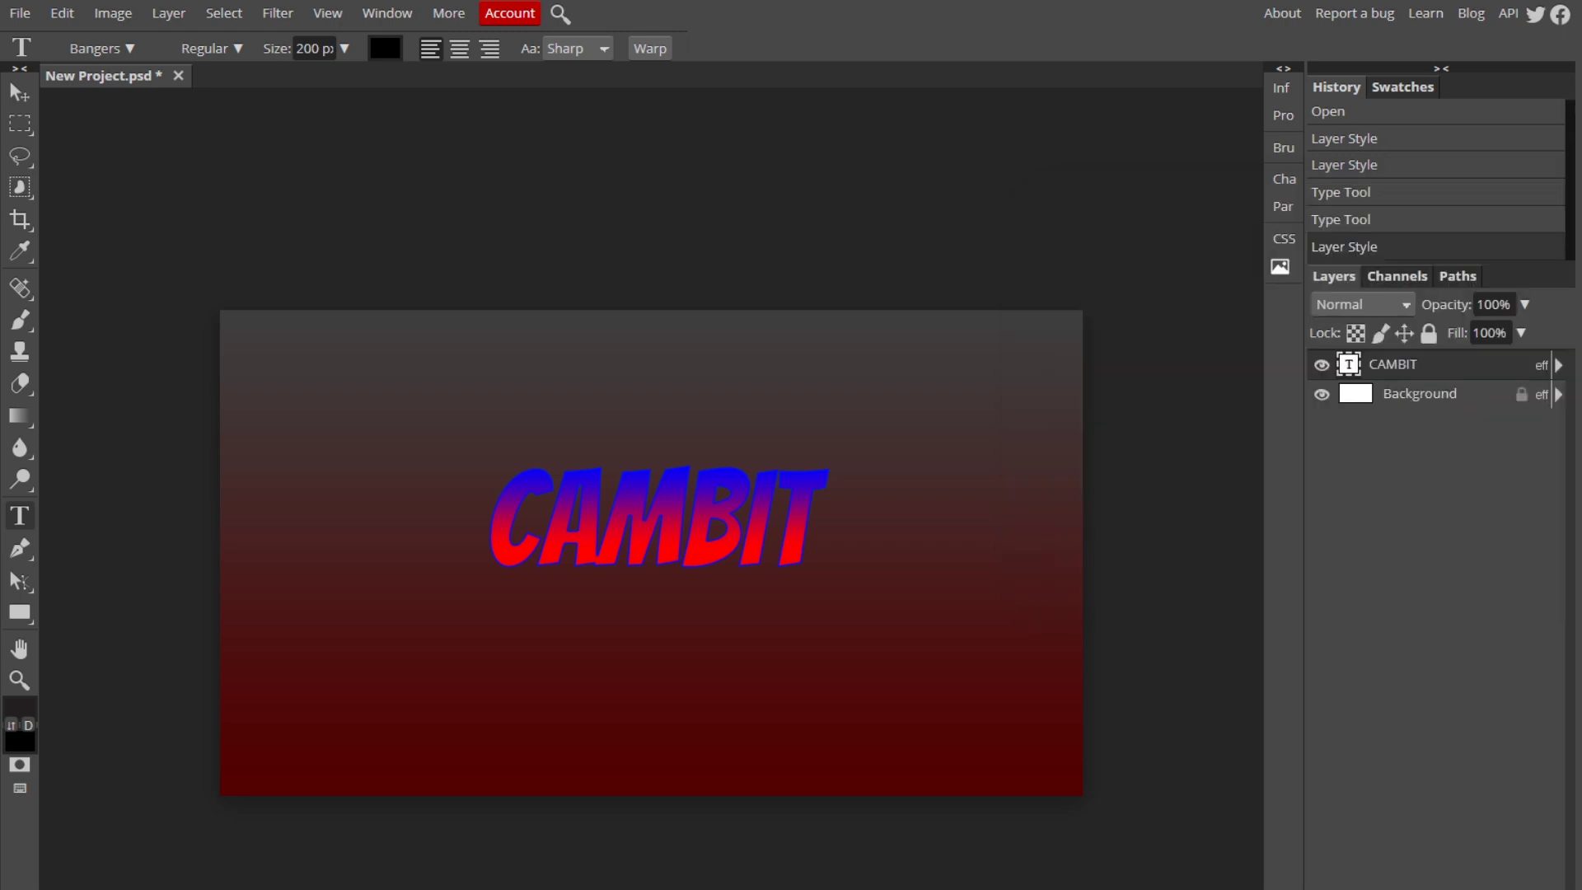